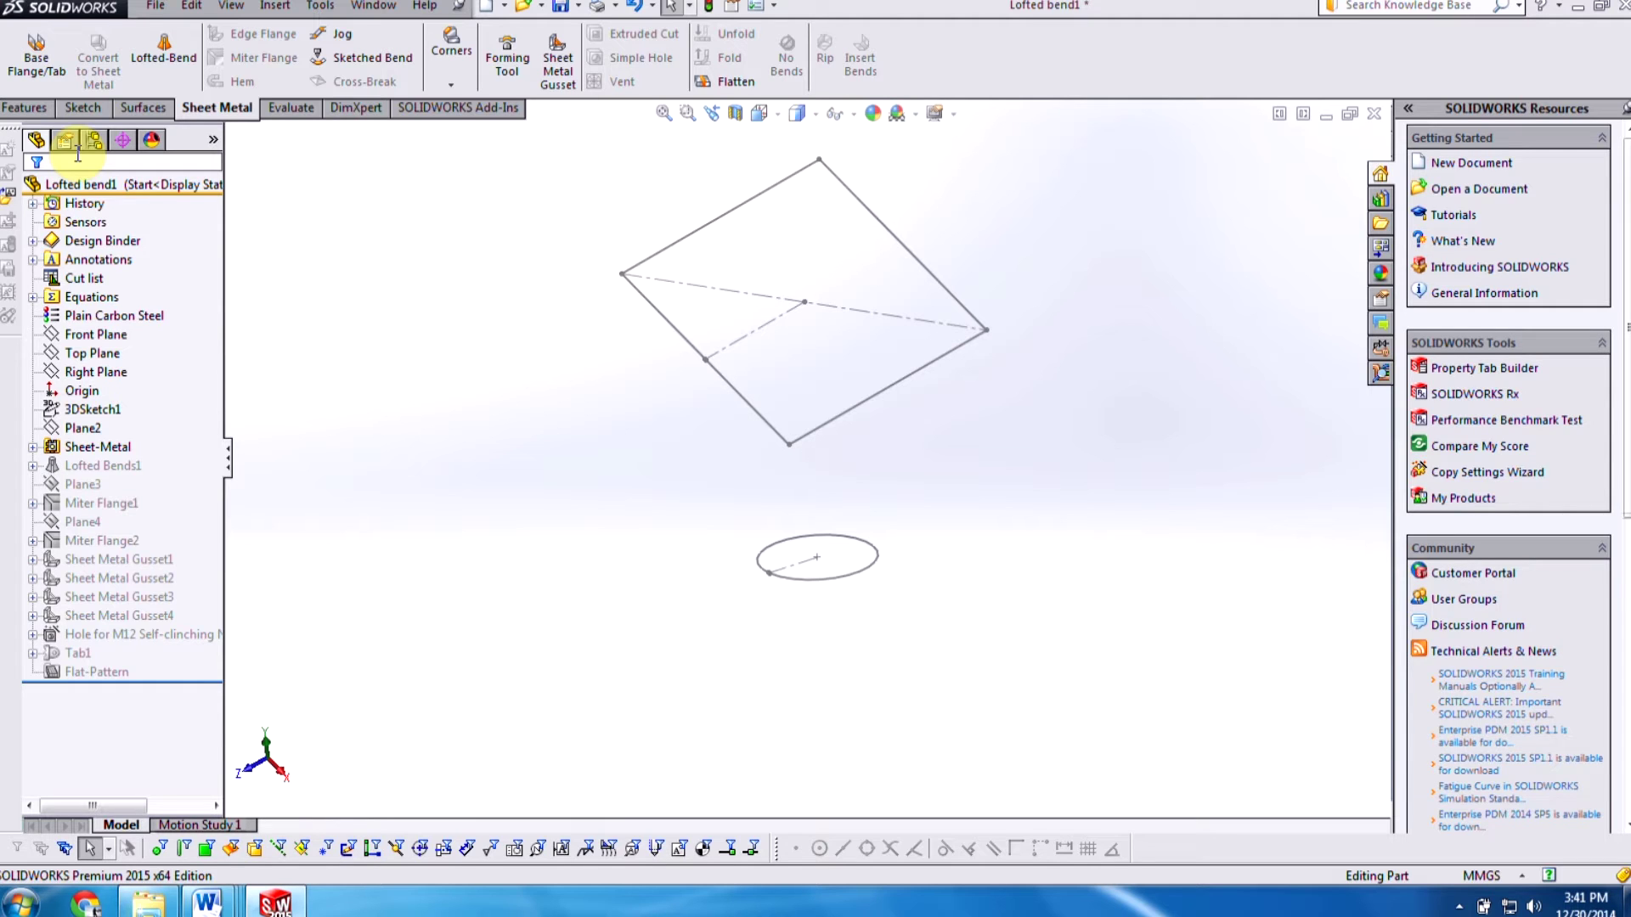
Step: Start a Lofted-Bend feature, set to Bent, for the rhombus and circle sketches
left_click(172, 68)
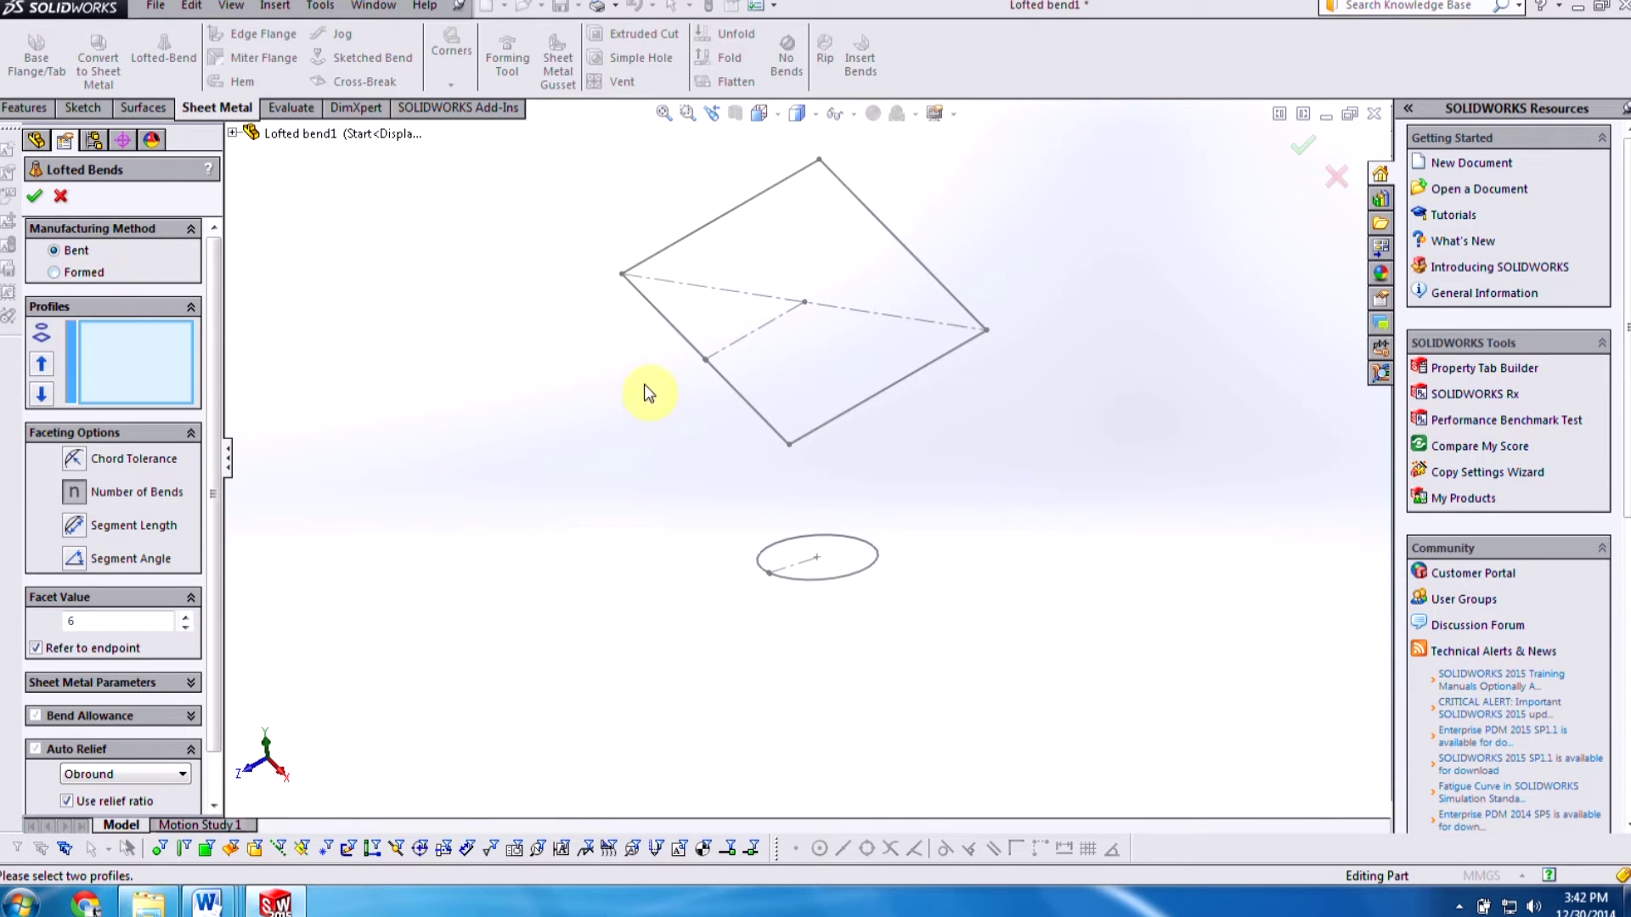
Step: Pick the rhombus and circle sketches as profiles and confirm the bent square-to-circle loft
mouse_move(748, 421)
middle_mouse_down()
mouse_move(772, 324)
mouse_move(794, 328)
mouse_move(797, 372)
middle_mouse_up()
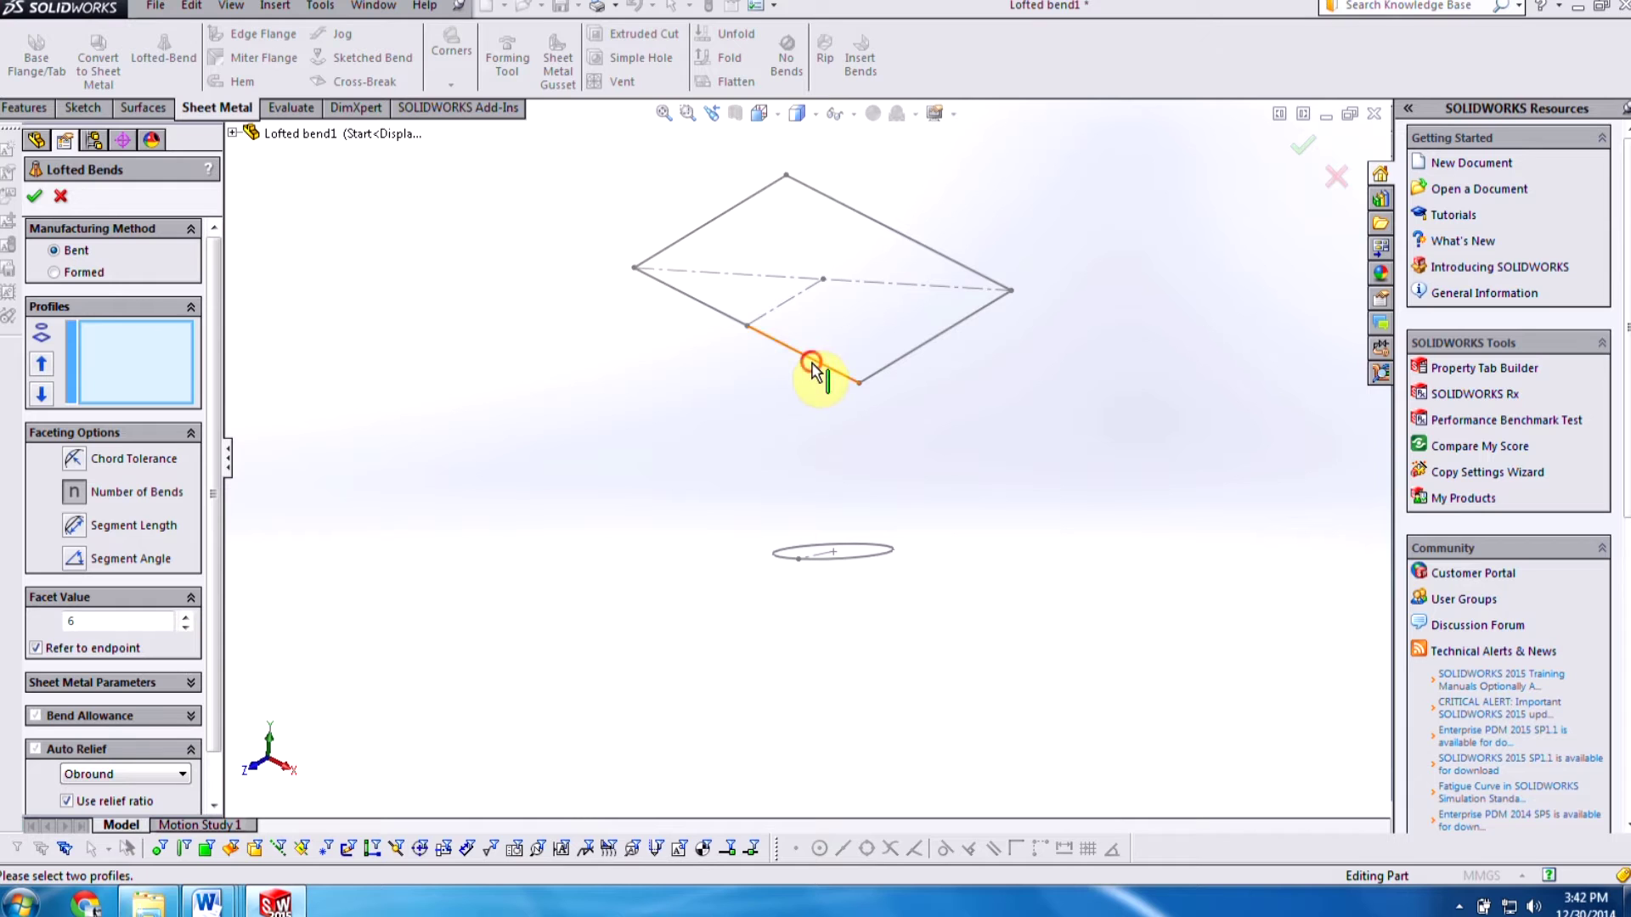
left_click(808, 362)
scroll(860, 571, "up", 3)
mouse_move(847, 552)
middle_mouse_down()
mouse_move(829, 546)
mouse_move(840, 571)
middle_mouse_up()
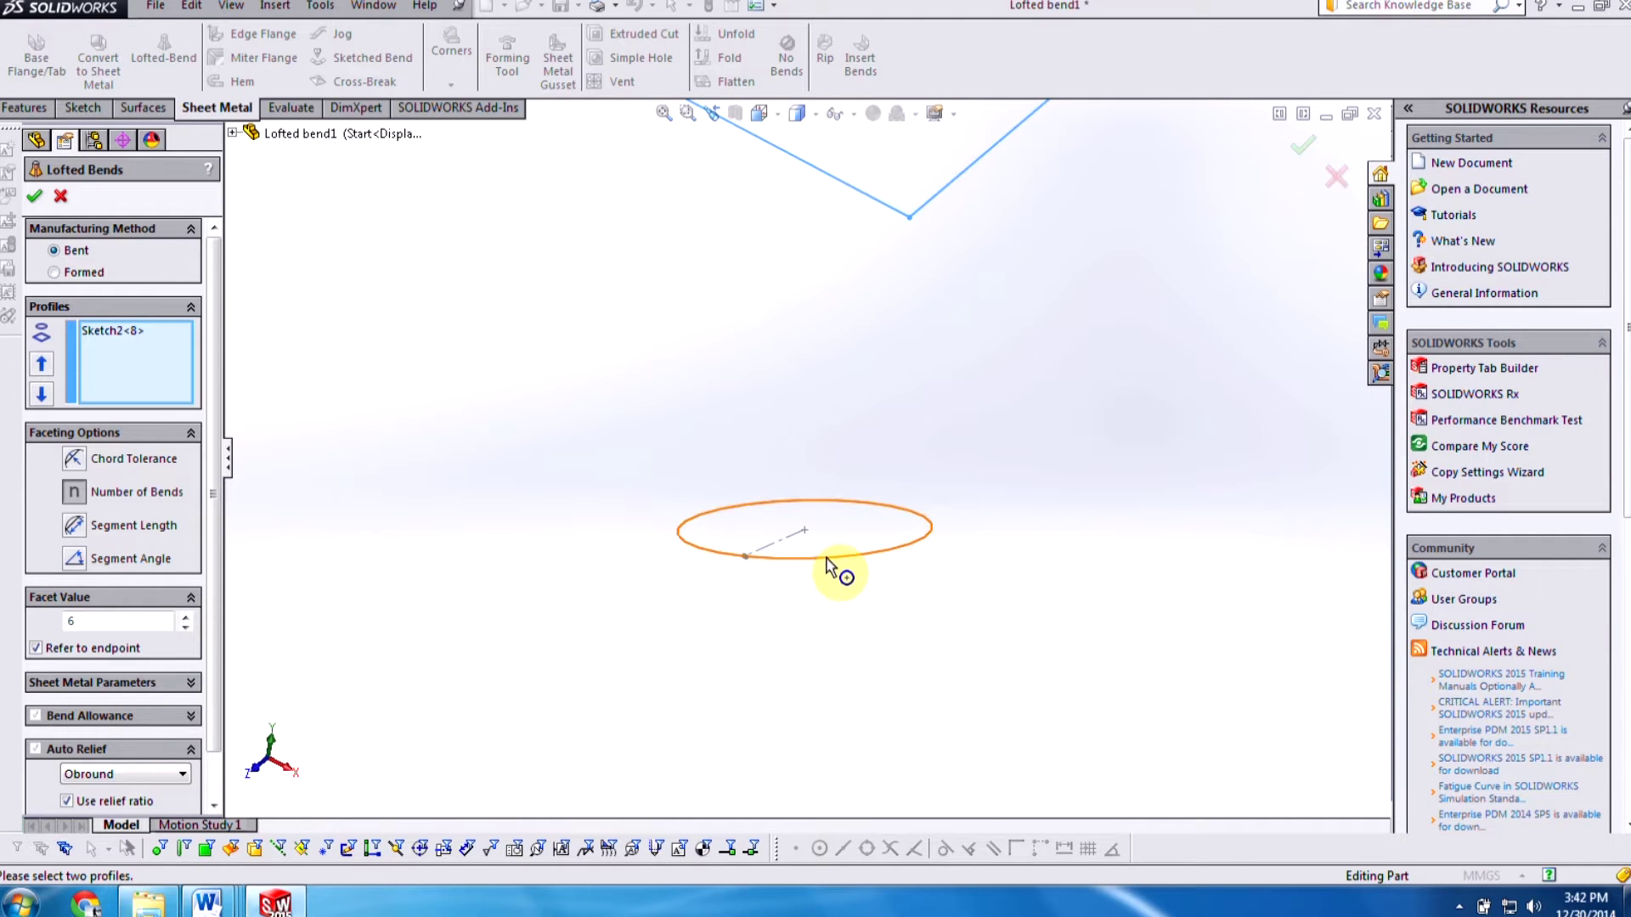
left_click(833, 557)
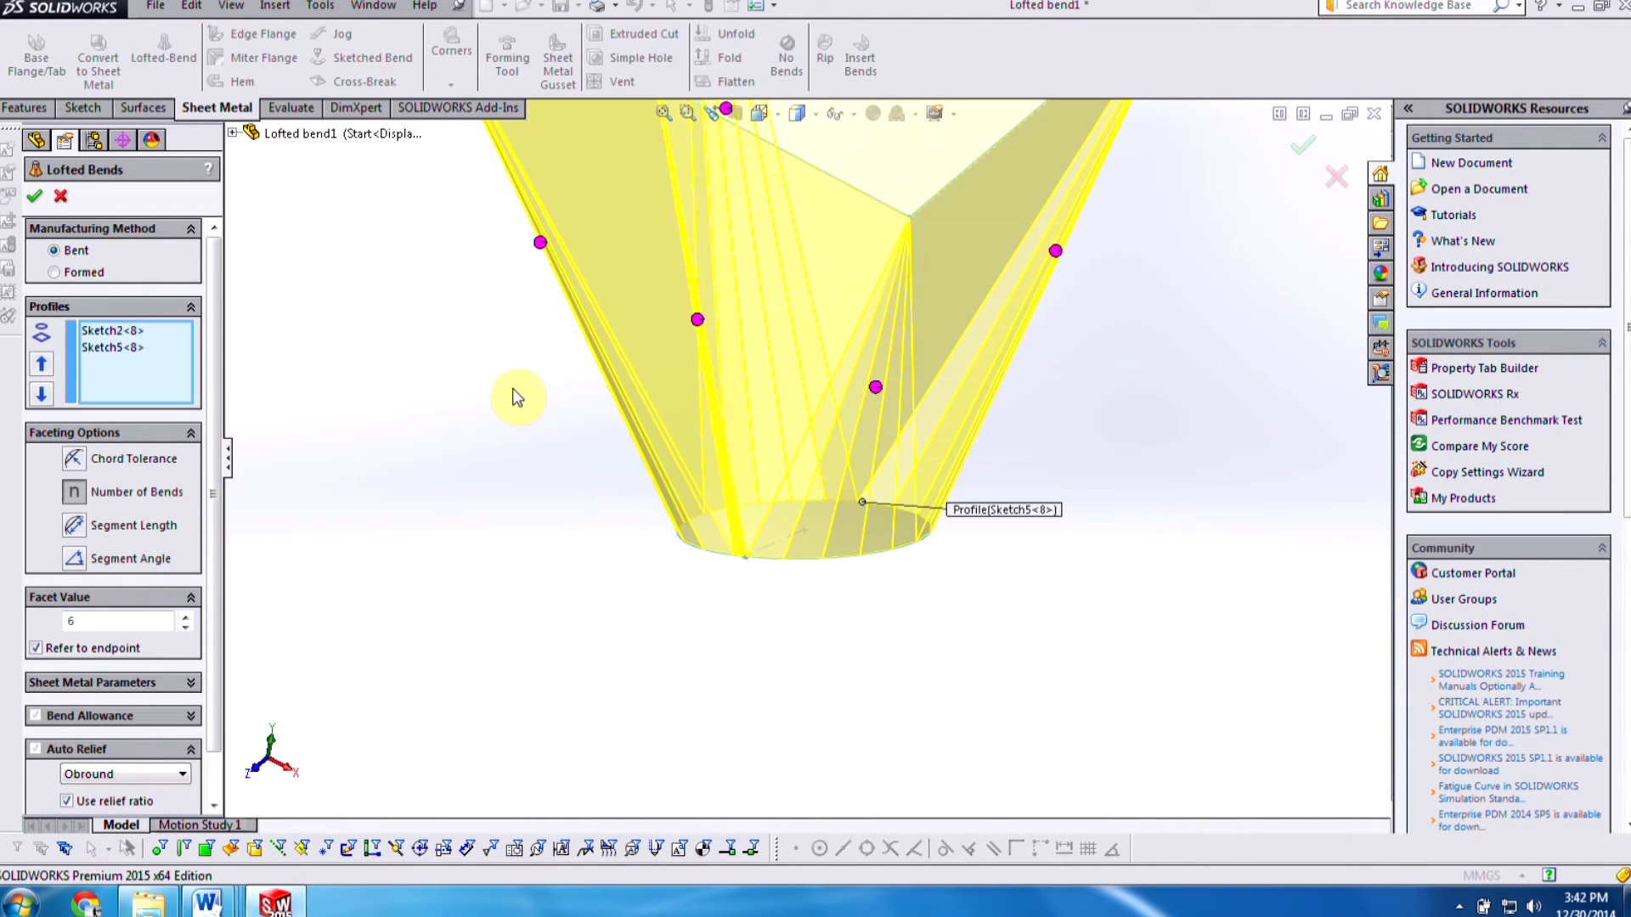
mouse_move(519, 389)
middle_mouse_down()
mouse_move(522, 374)
mouse_move(419, 382)
mouse_move(583, 394)
mouse_move(476, 377)
middle_mouse_up()
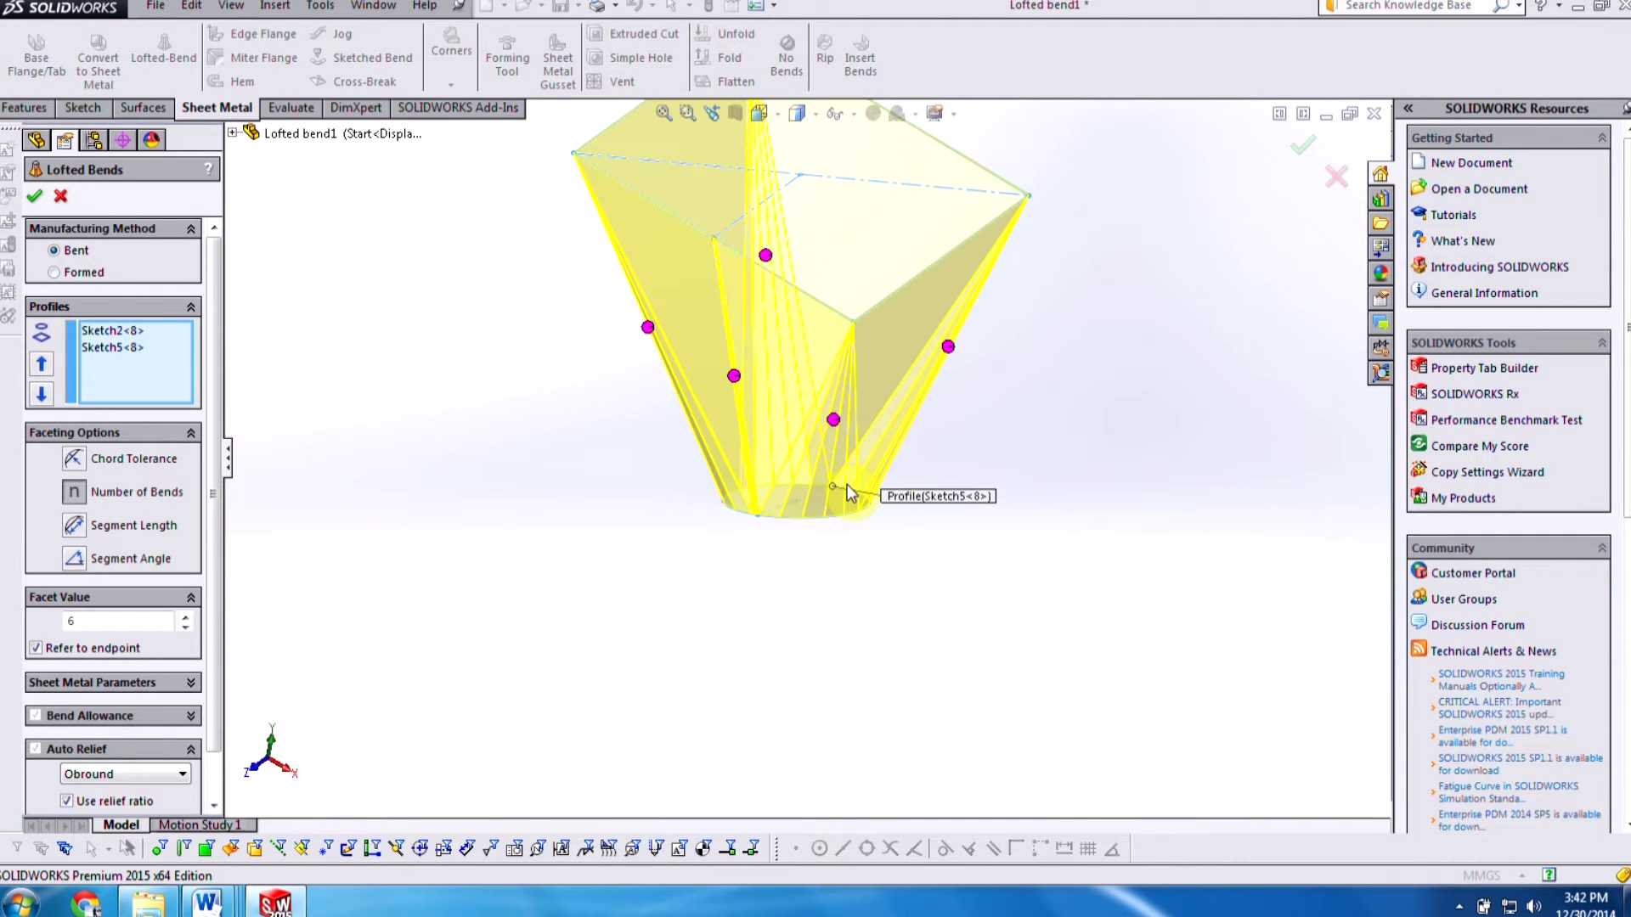
left_click(34, 196)
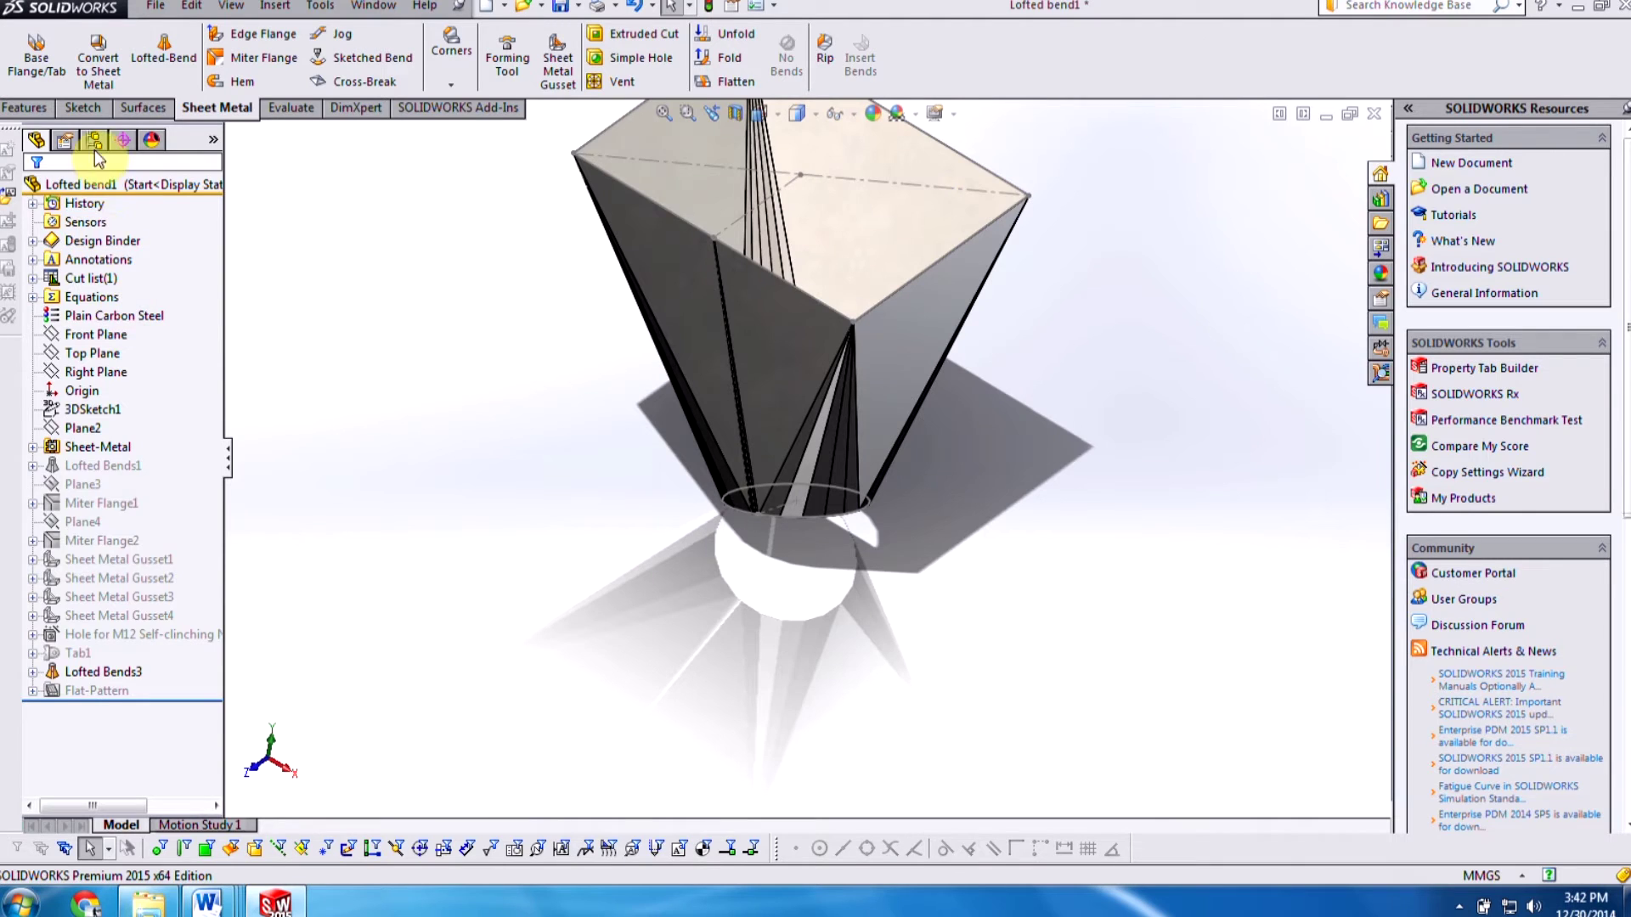
left_click(94, 143)
Step: Activate the Complete model configuration, then refold and re-flatten the hopper to show its flat pattern
double_click(145, 205)
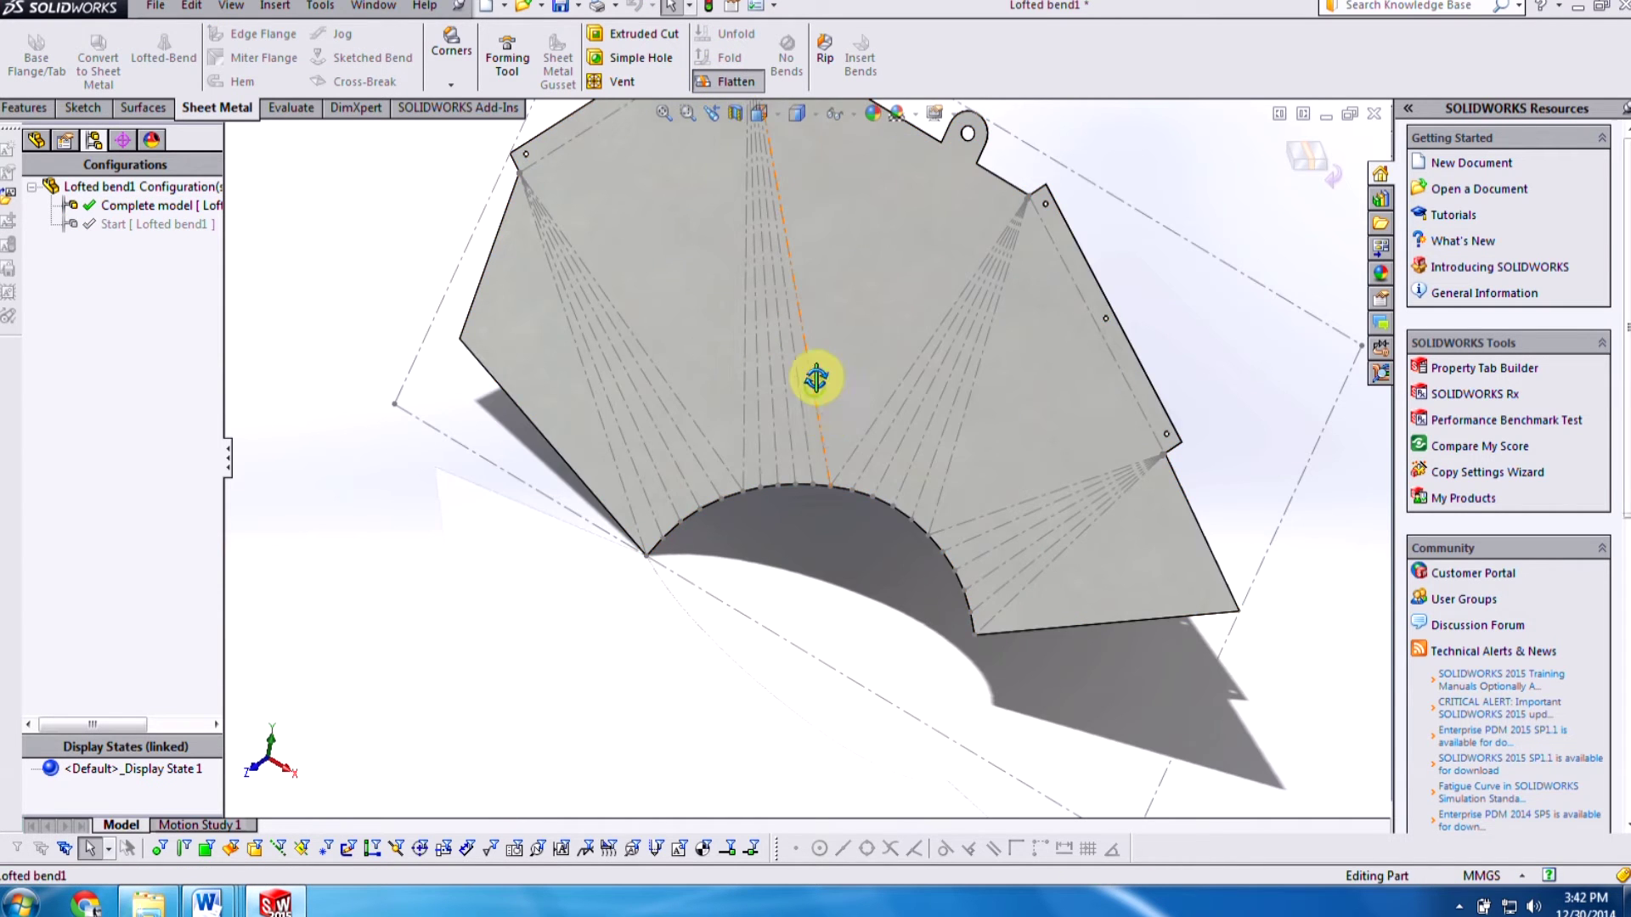
middle_click_drag(813, 370, 824, 301)
scroll(714, 242, "down", 3)
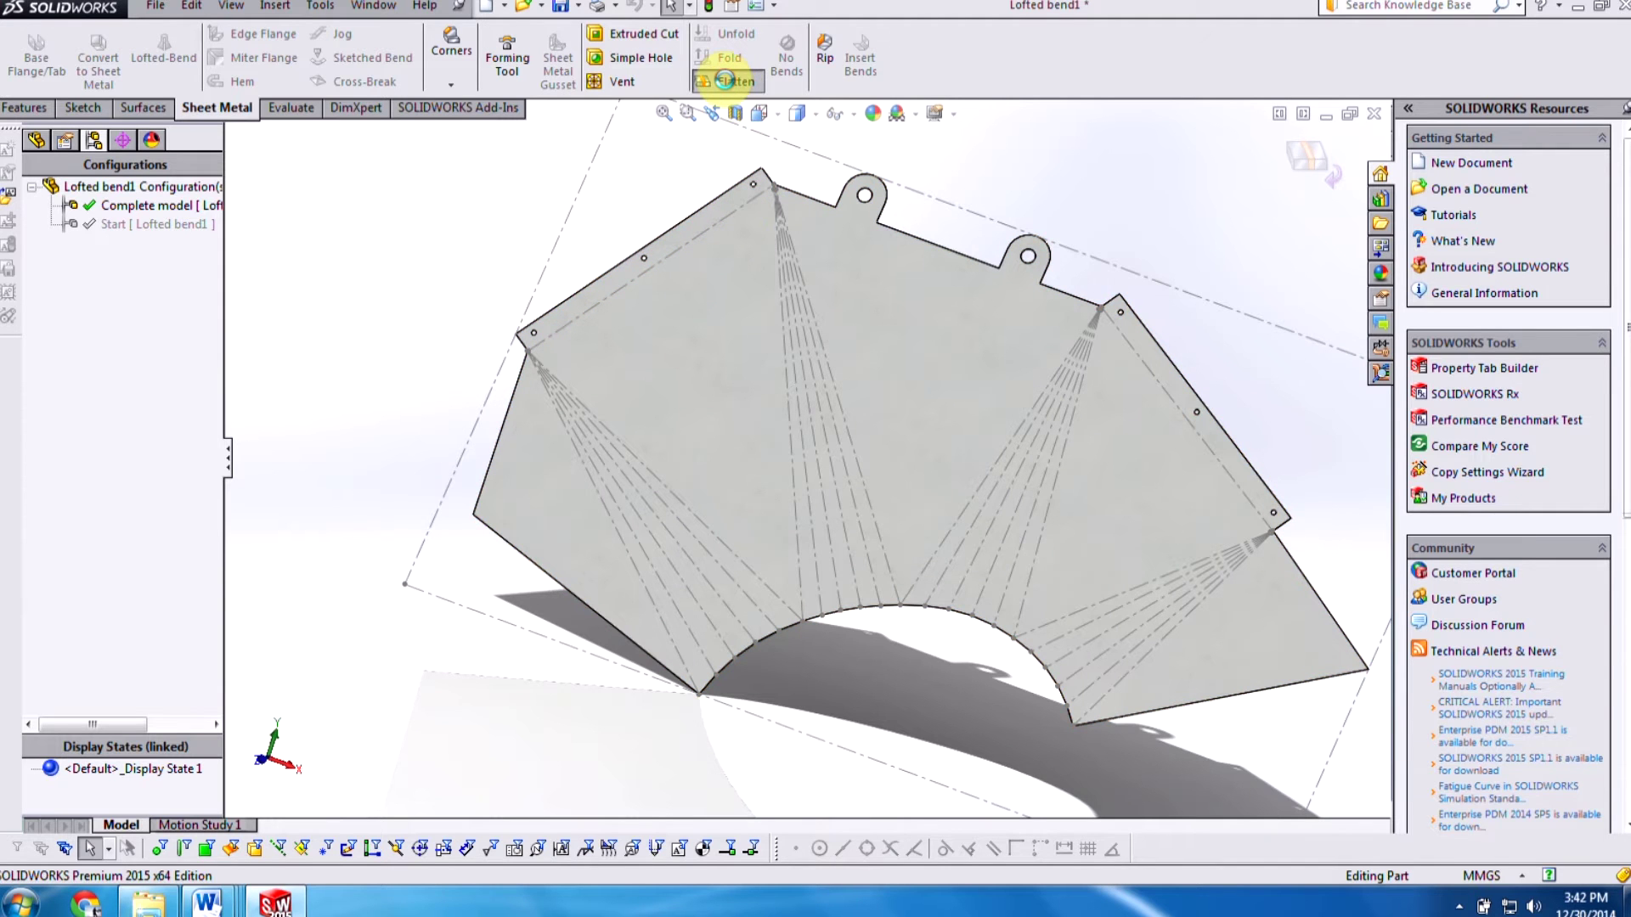
left_click(726, 80)
middle_click_drag(793, 298, 740, 291)
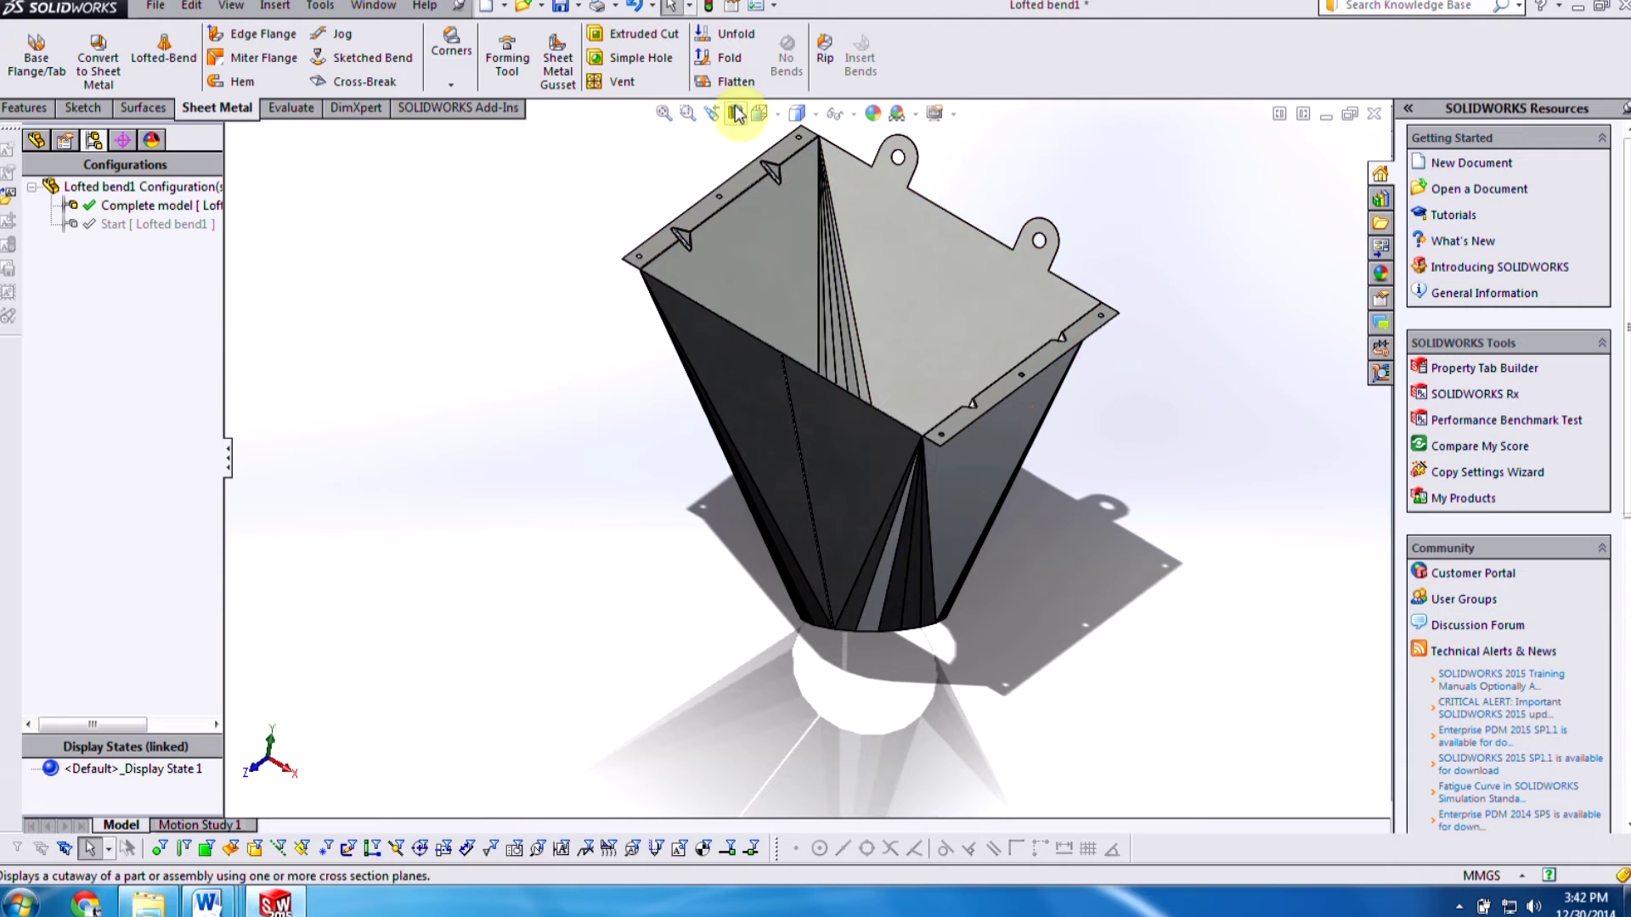
left_click(727, 81)
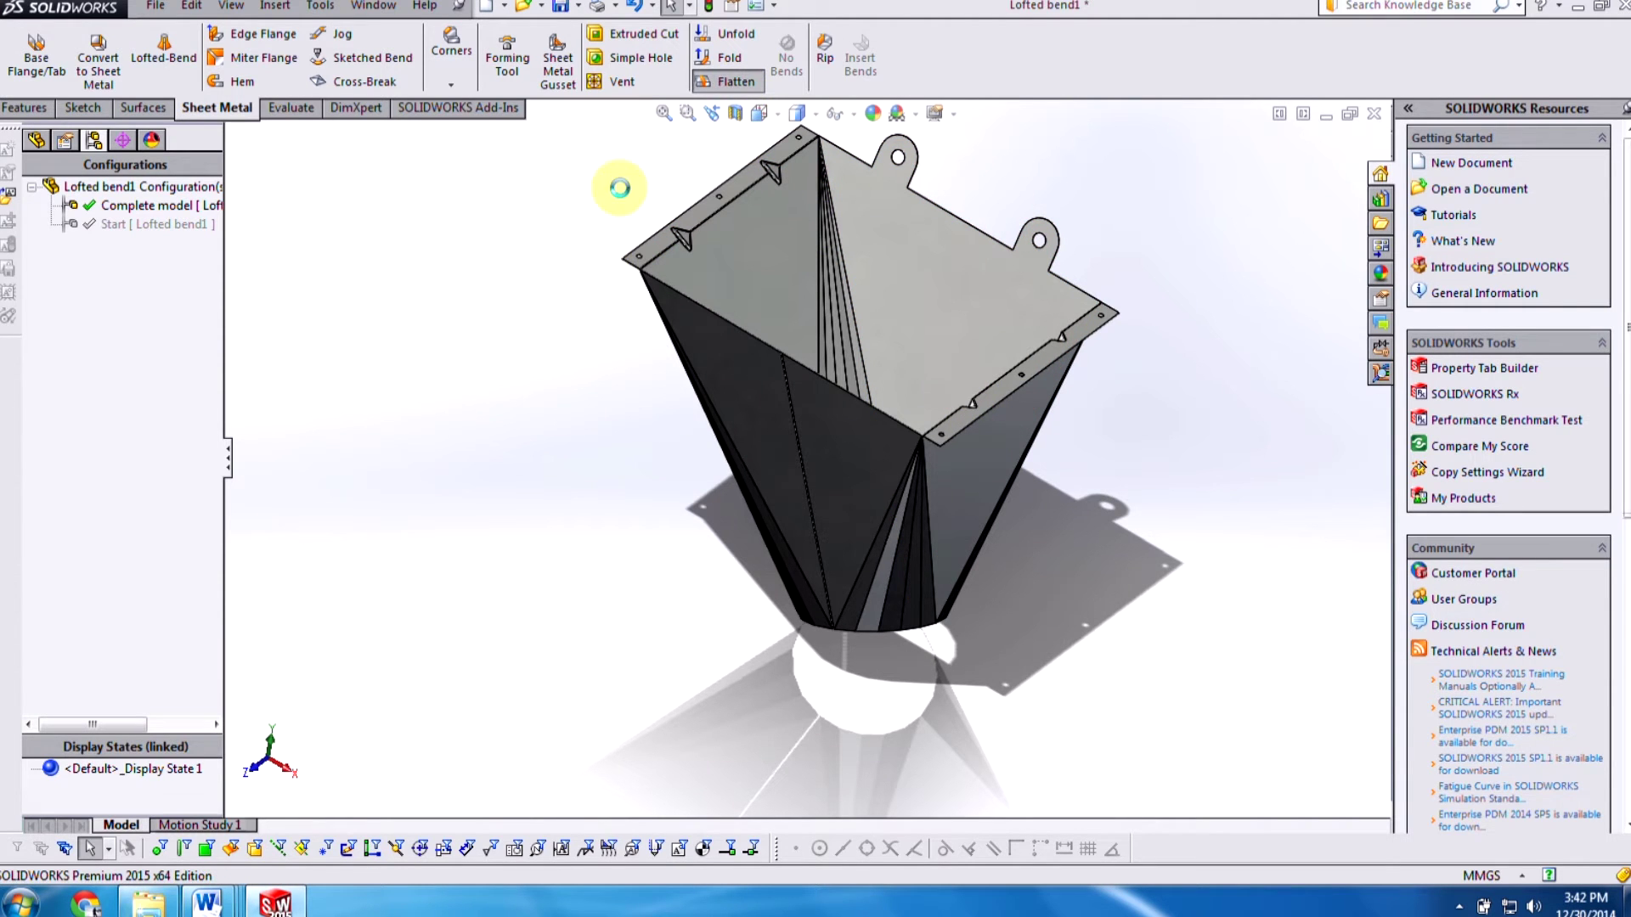
Step: Turn on 'Show sheet metal gusset profiles when flattened' in the document's Sheet Metal properties
left_click(757, 9)
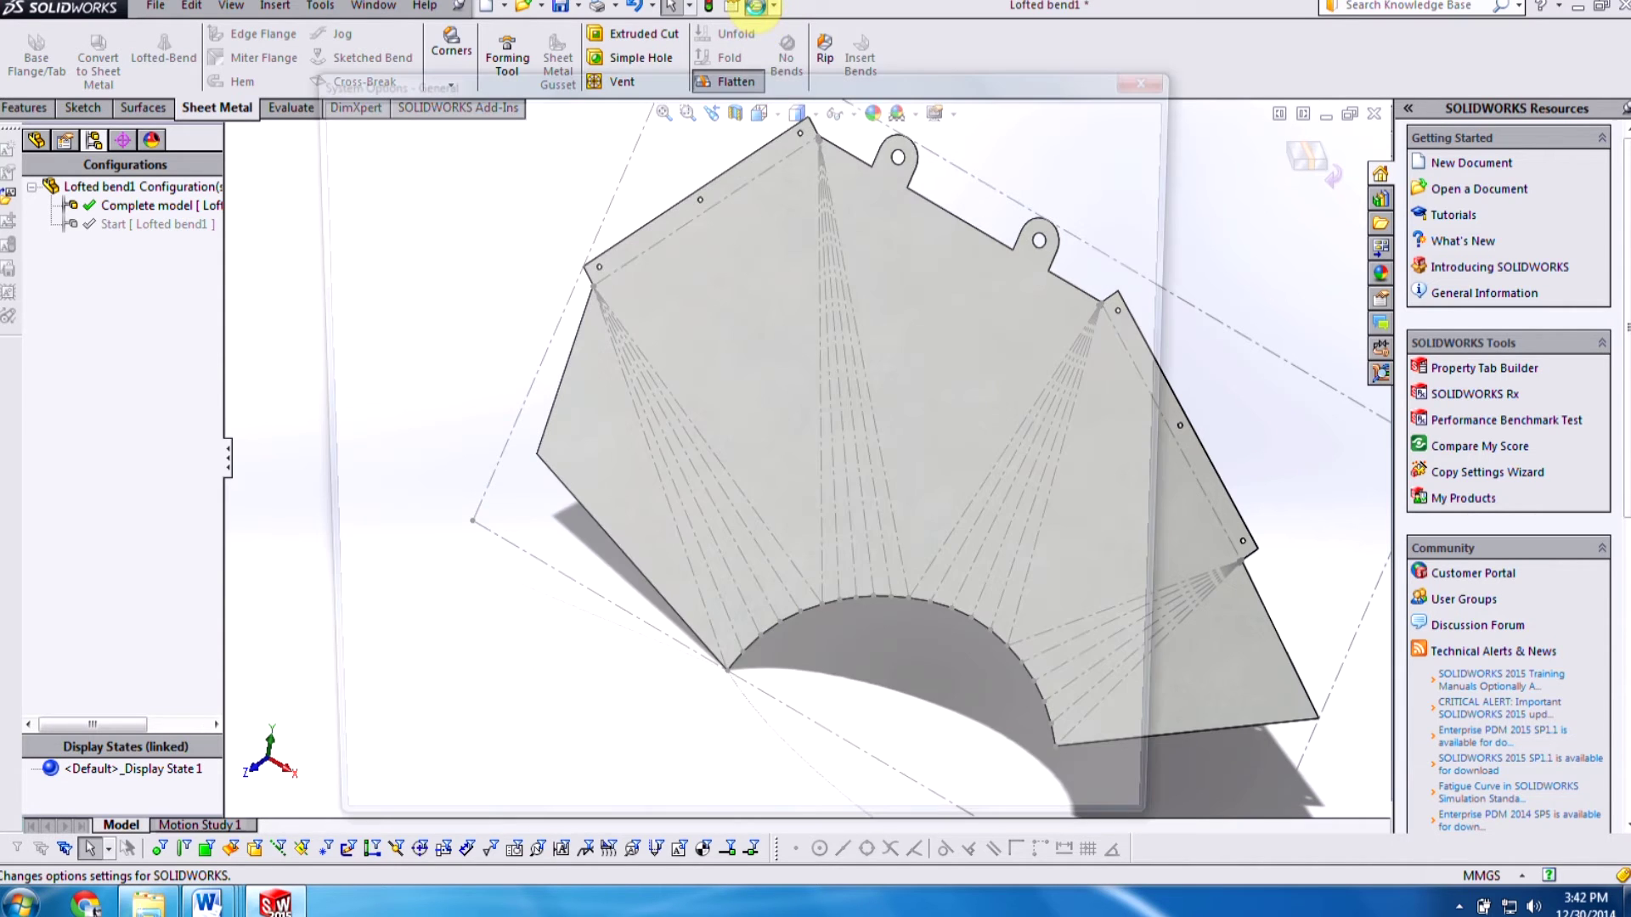
left_click(463, 114)
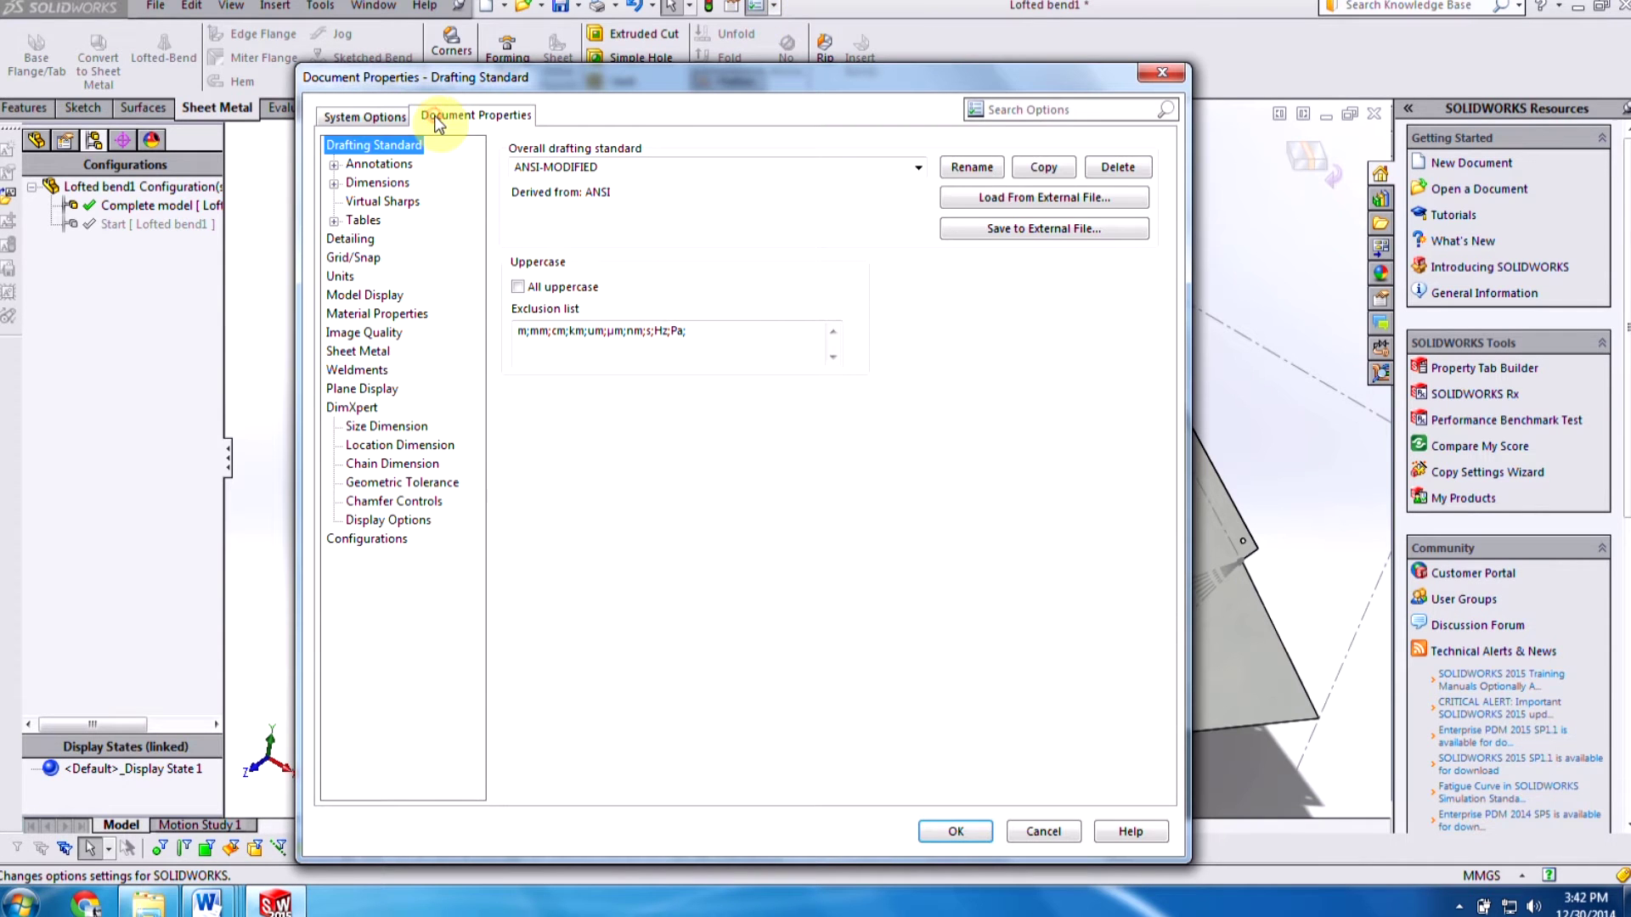
left_click(358, 351)
left_click(516, 376)
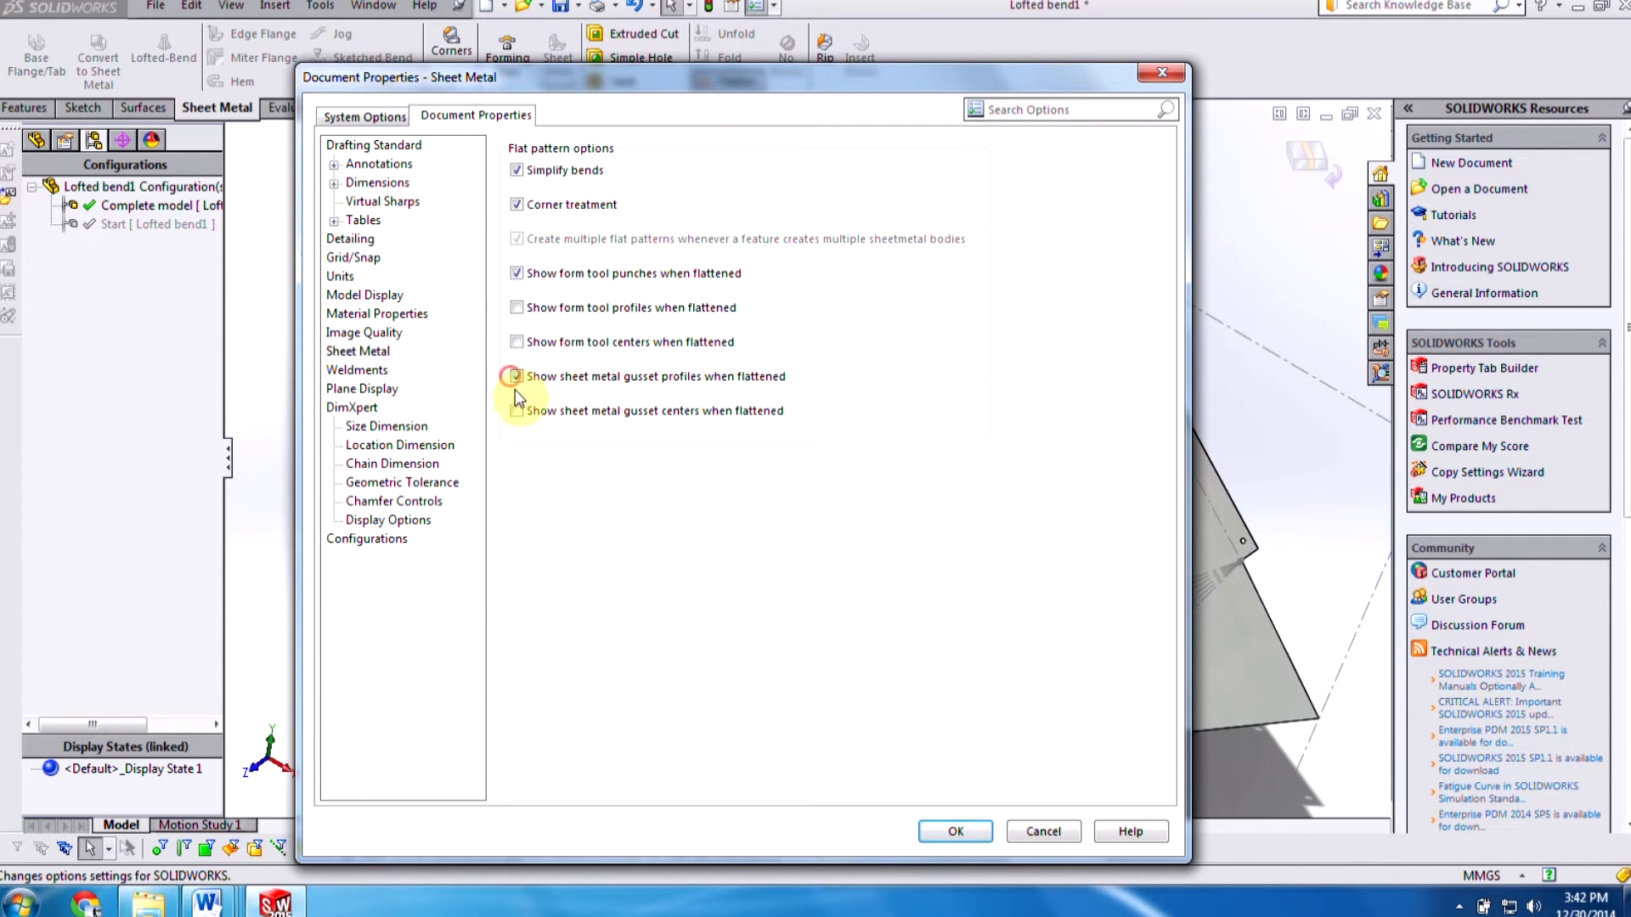
left_click(969, 830)
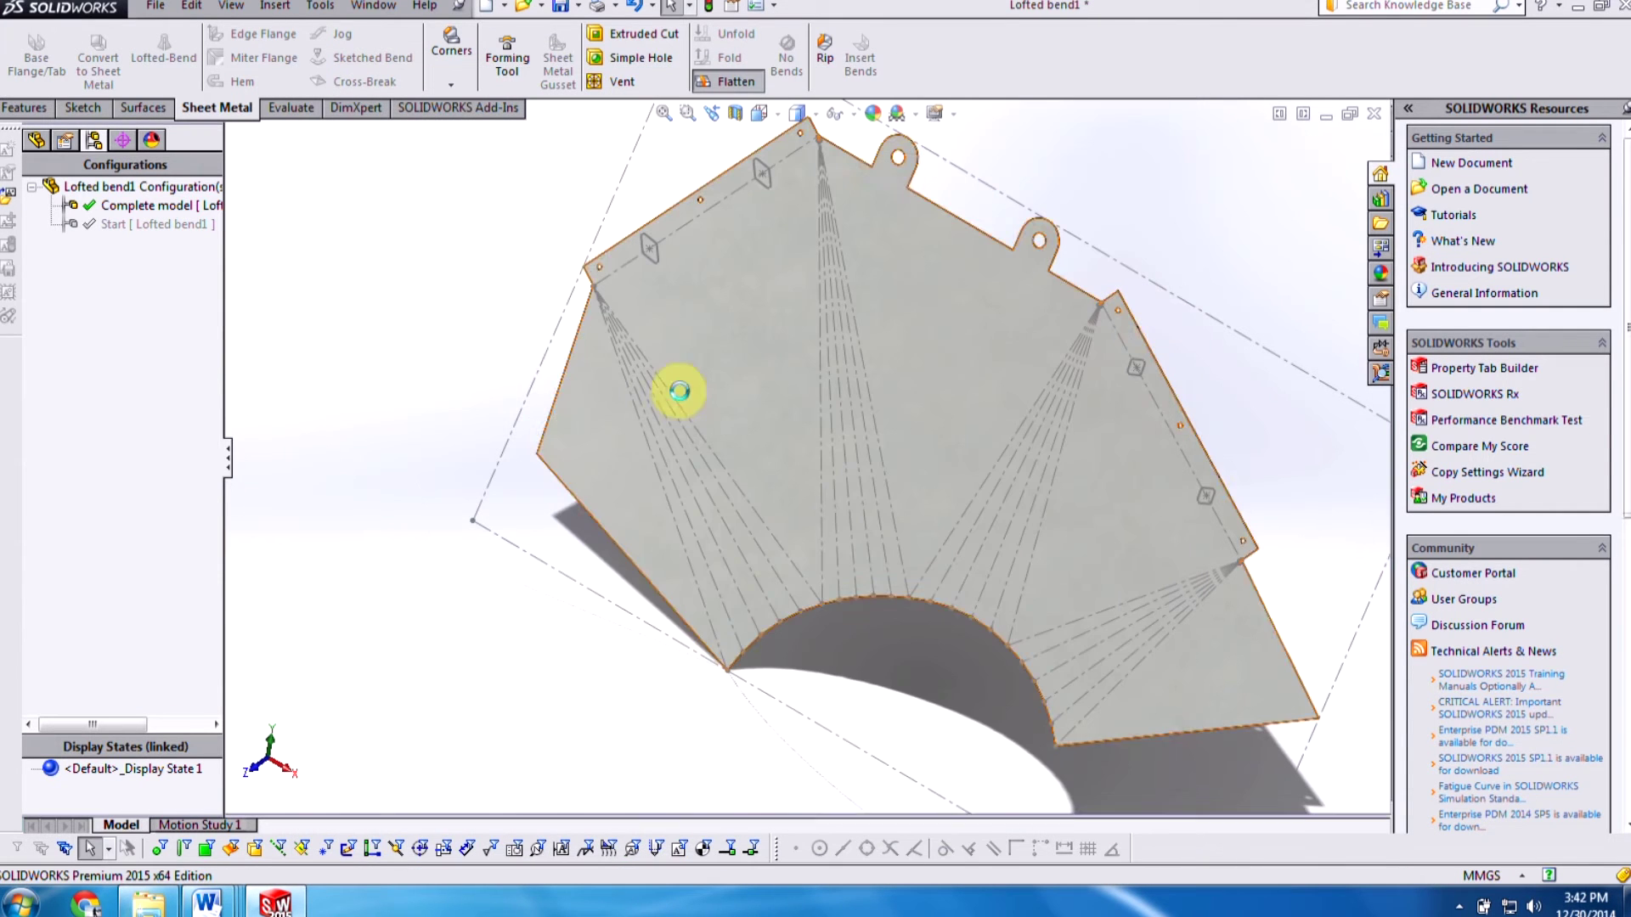
Step: Check the gusset outlines on the flat pattern, then fold the hopper back into 3D
middle_click_drag(389, 316, 380, 262)
left_click(702, 83)
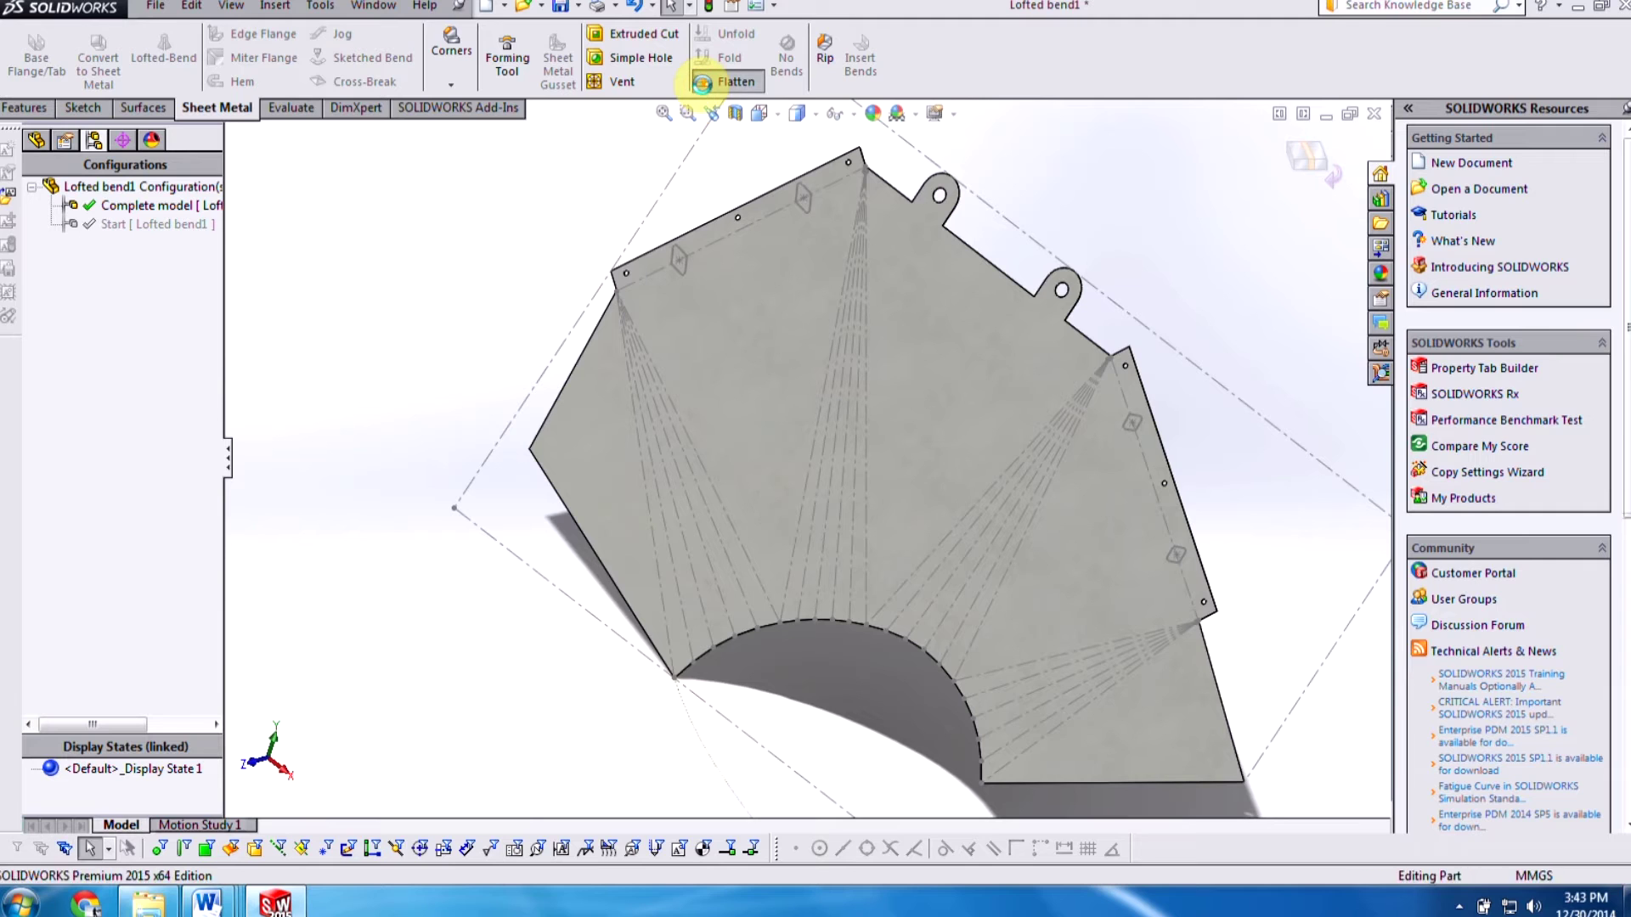
left_click(34, 140)
Step: Edit the Hole for M12 Self-clinching Nuts feature and view the flange holes
left_click(101, 615)
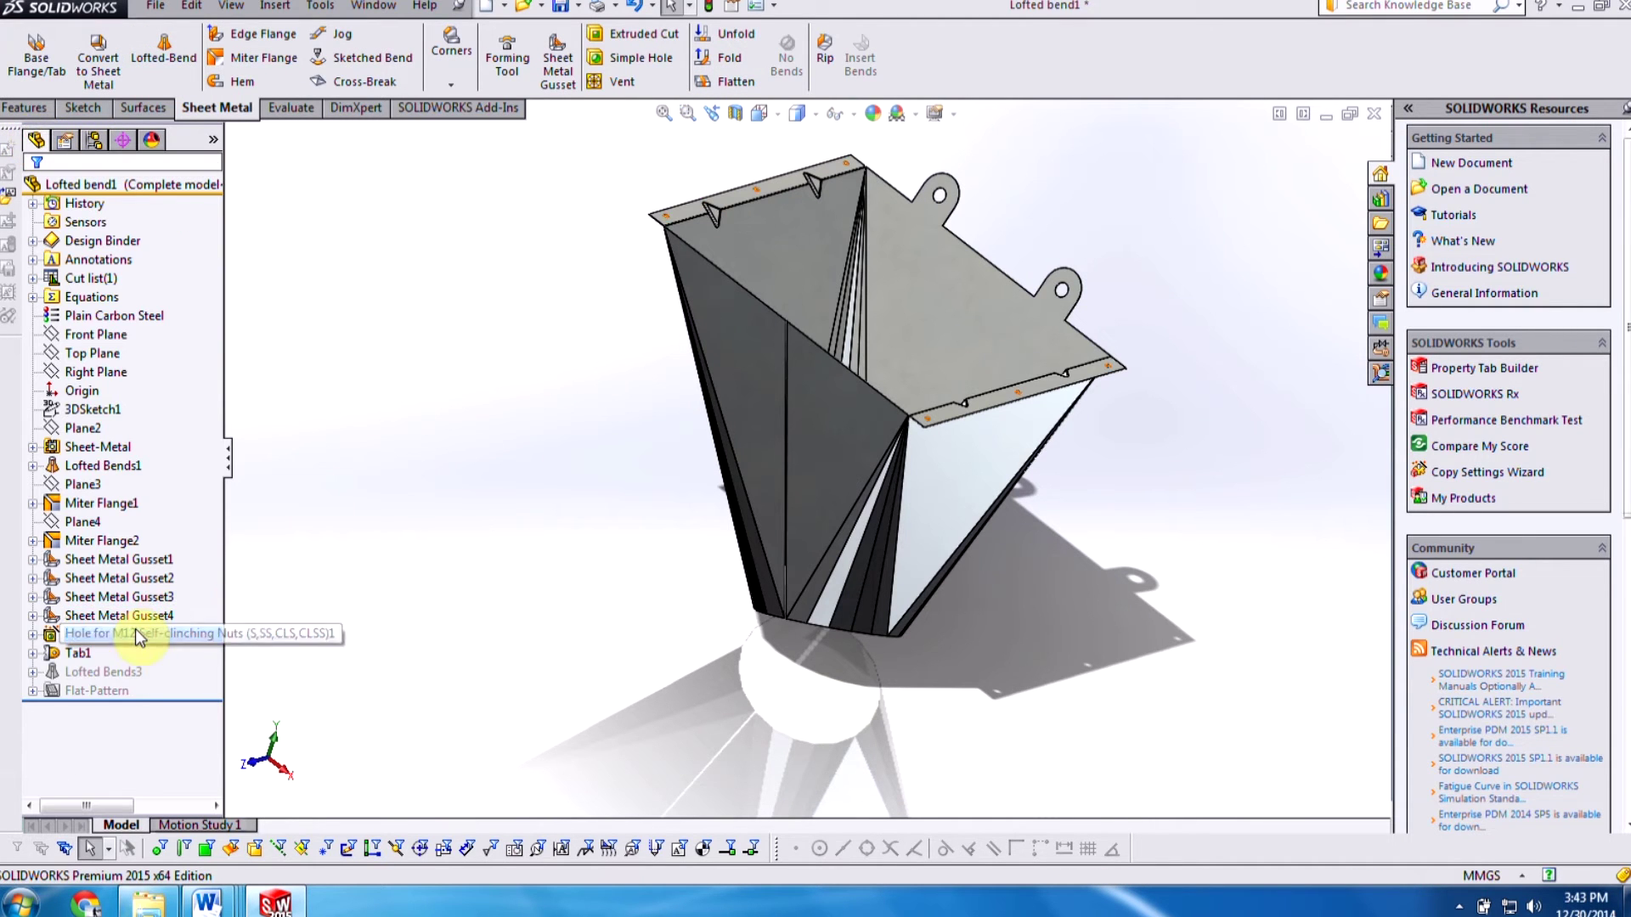
left_click(135, 634, "ctrl")
left_click(149, 572)
scroll(960, 440, "down", 3)
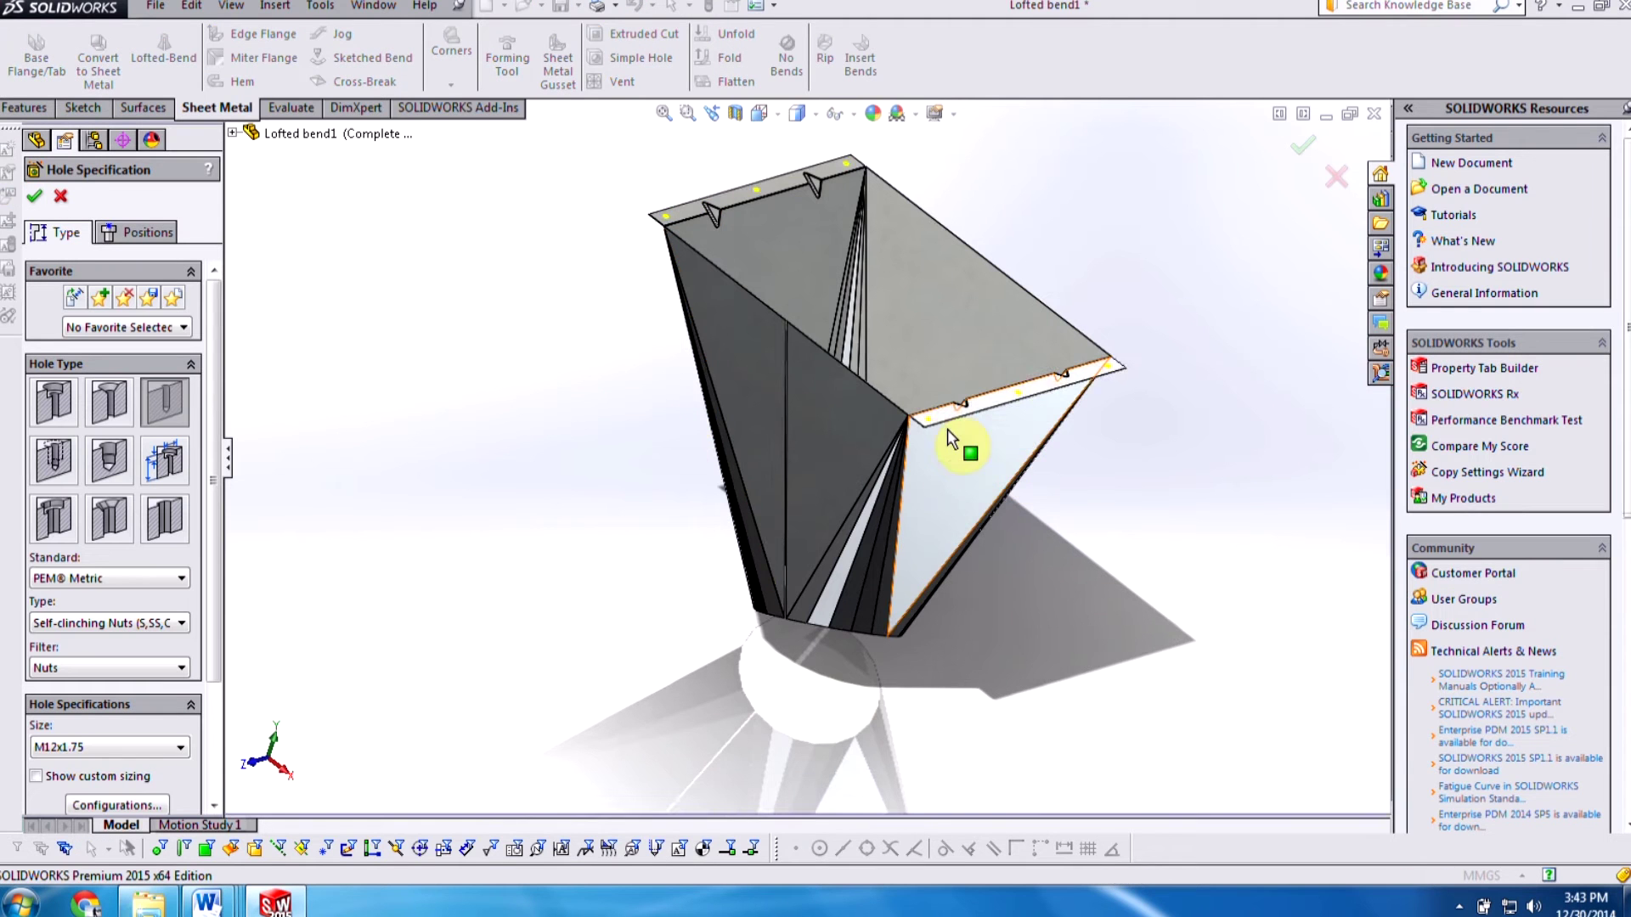
middle_click_drag(949, 431, 923, 553)
Step: Keep PEM® Metric standard, Self-clinching Nuts type and Nuts filter, and confirm the hole
left_click(130, 574)
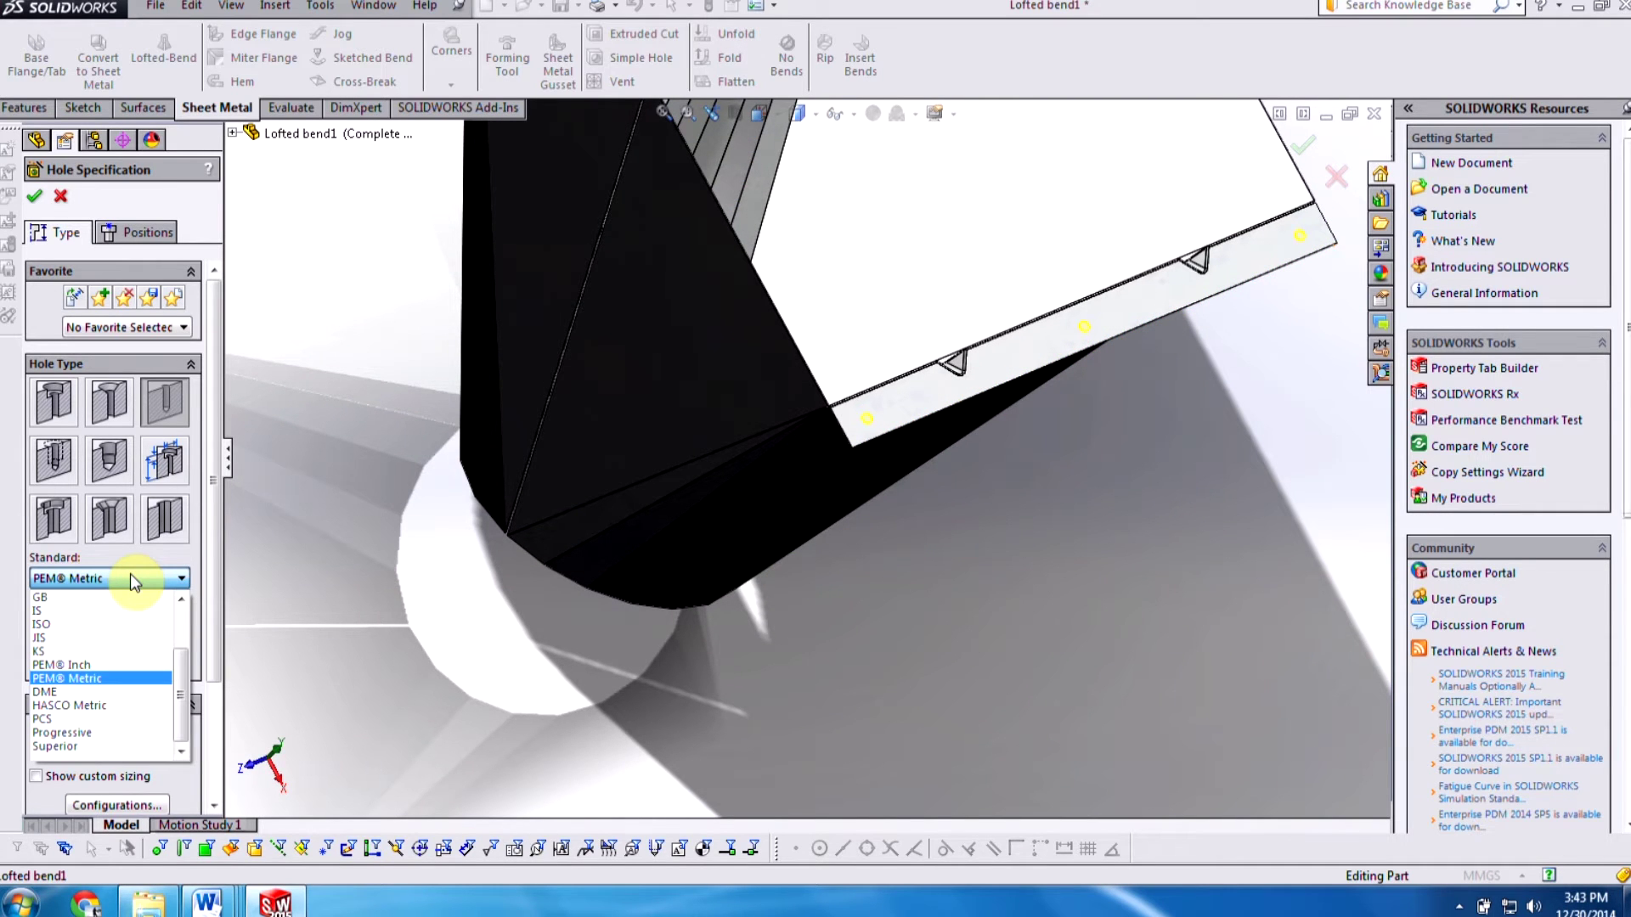
left_click(130, 574)
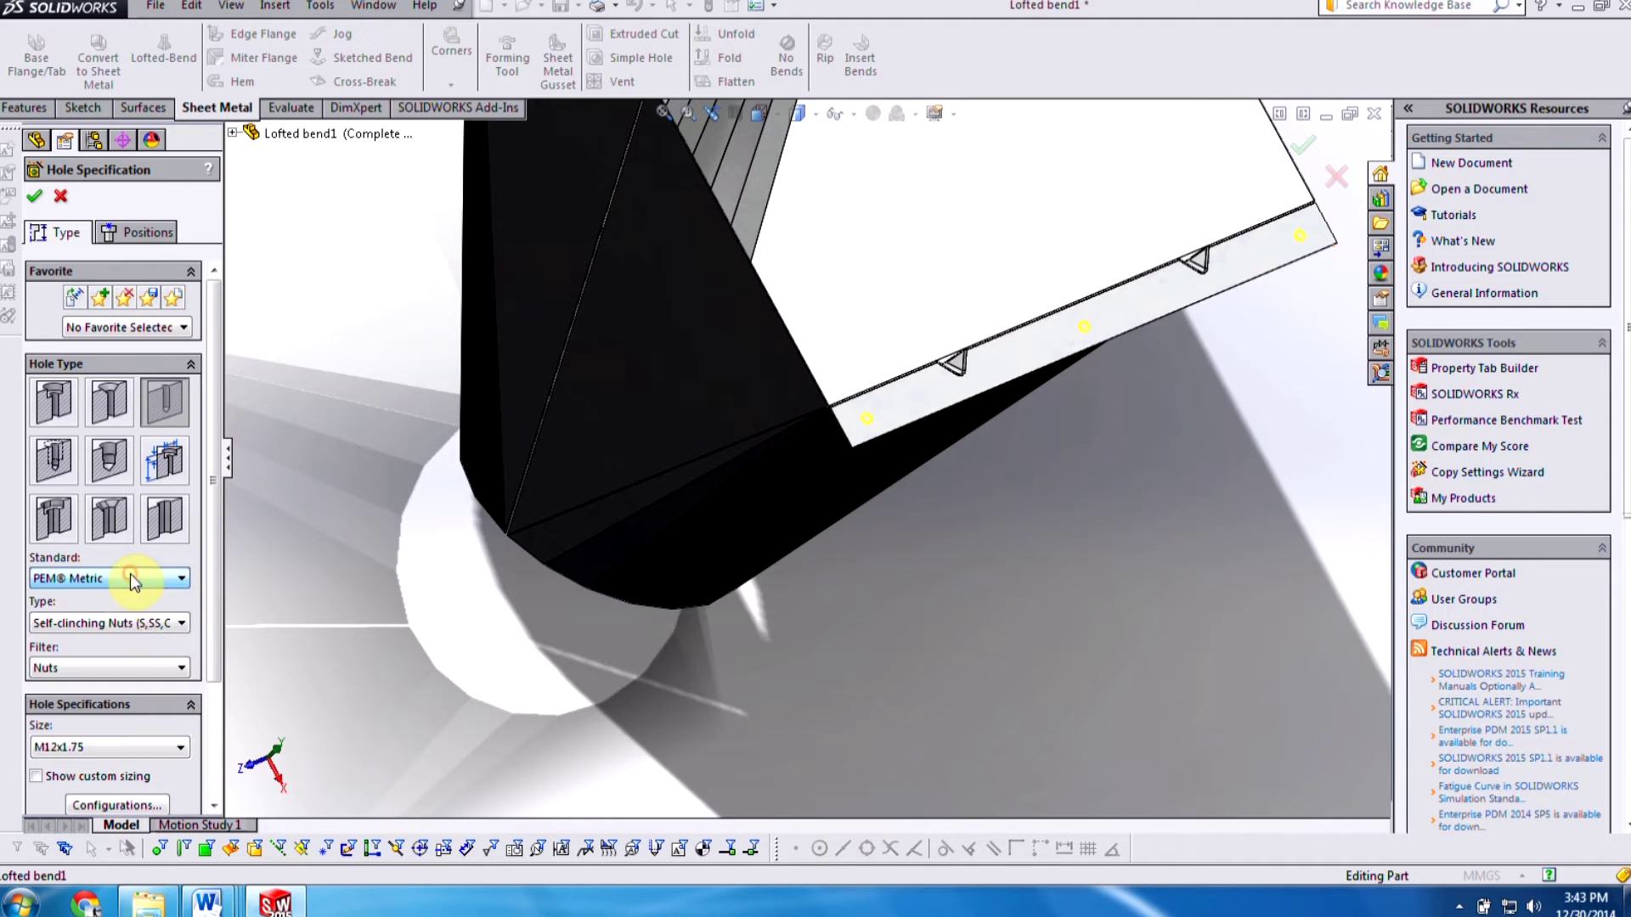
left_click(155, 620)
left_click(155, 622)
left_click(131, 667)
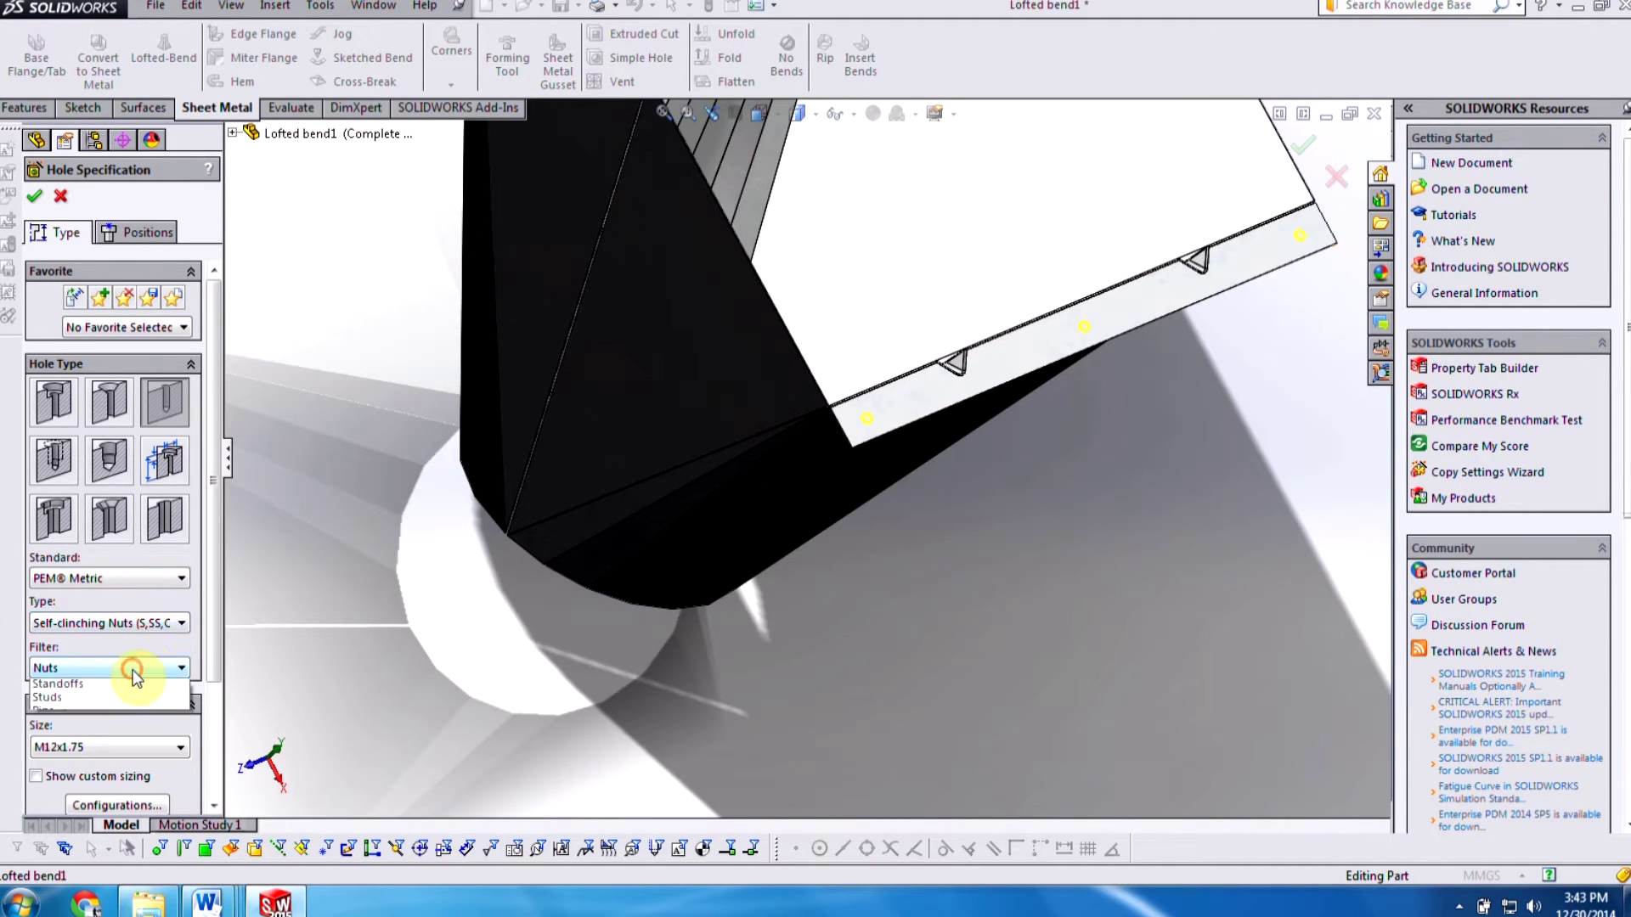
left_click(133, 671)
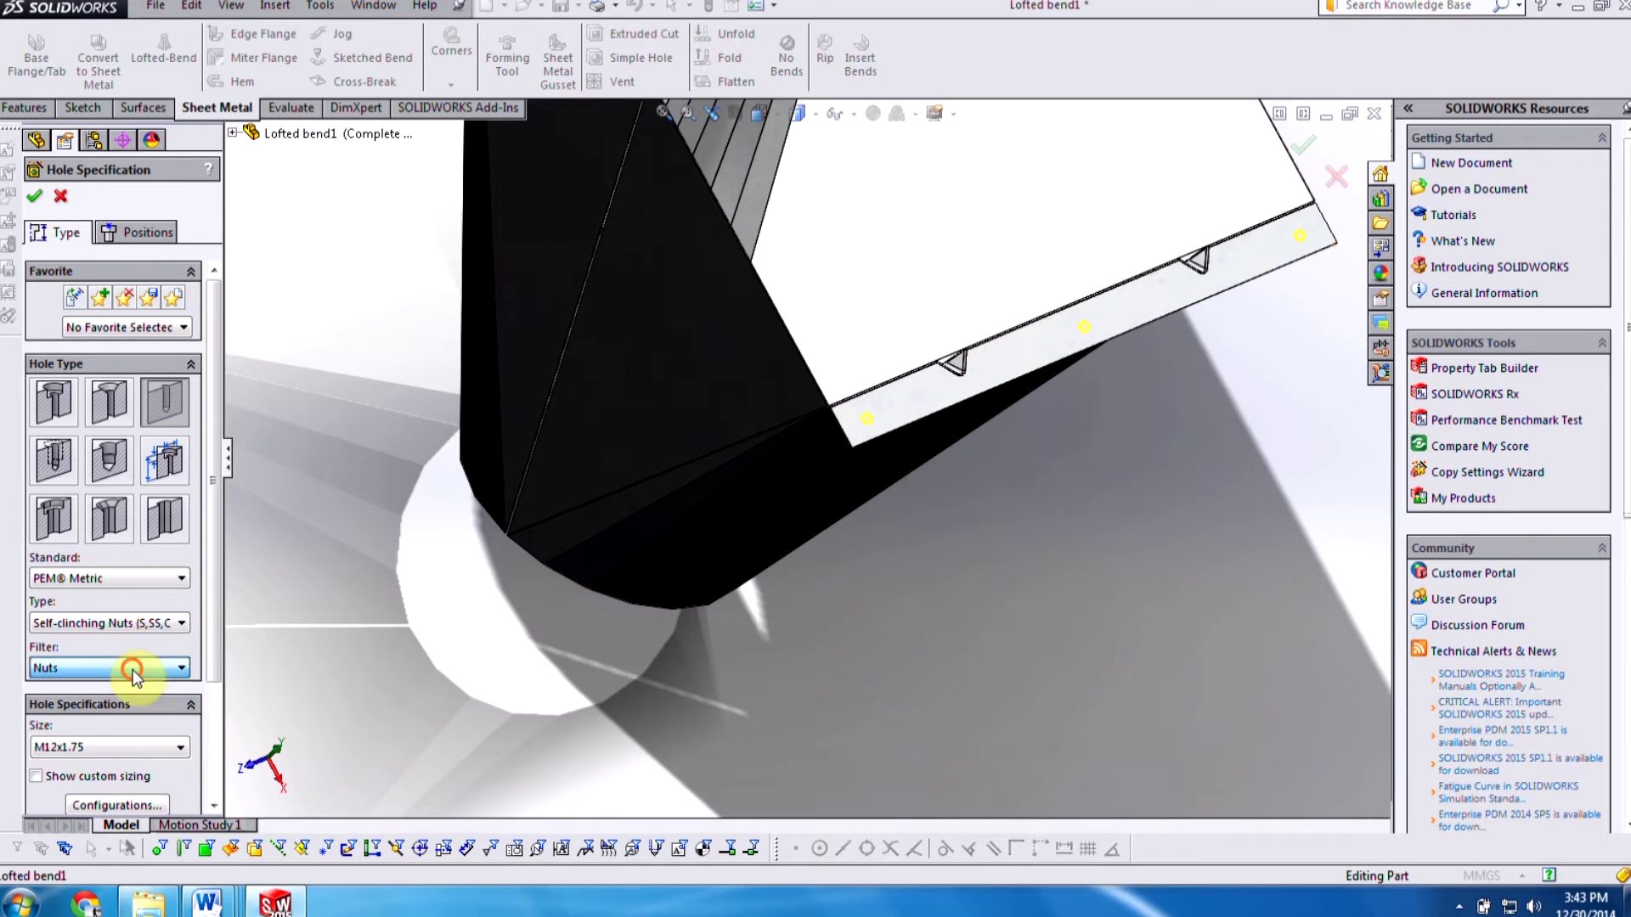
left_click(34, 197)
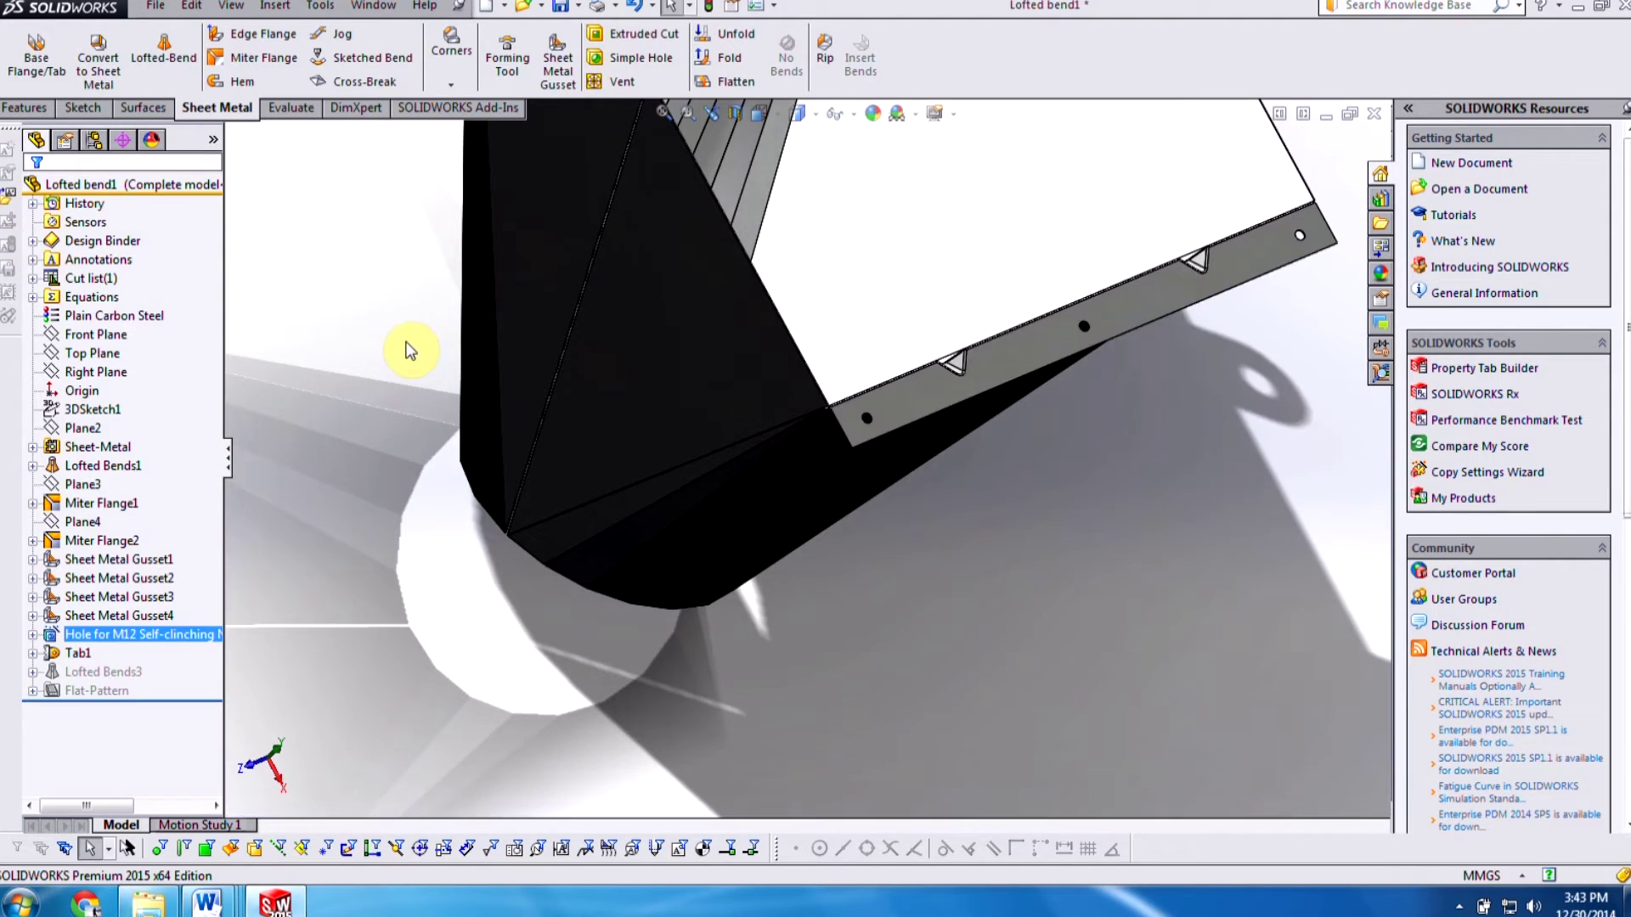
Step: Sketch a line across the top edge of the flat face carrying the two lugs
key("f")
middle_click_drag(517, 321, 921, 247)
left_click(961, 220)
left_click(1001, 173)
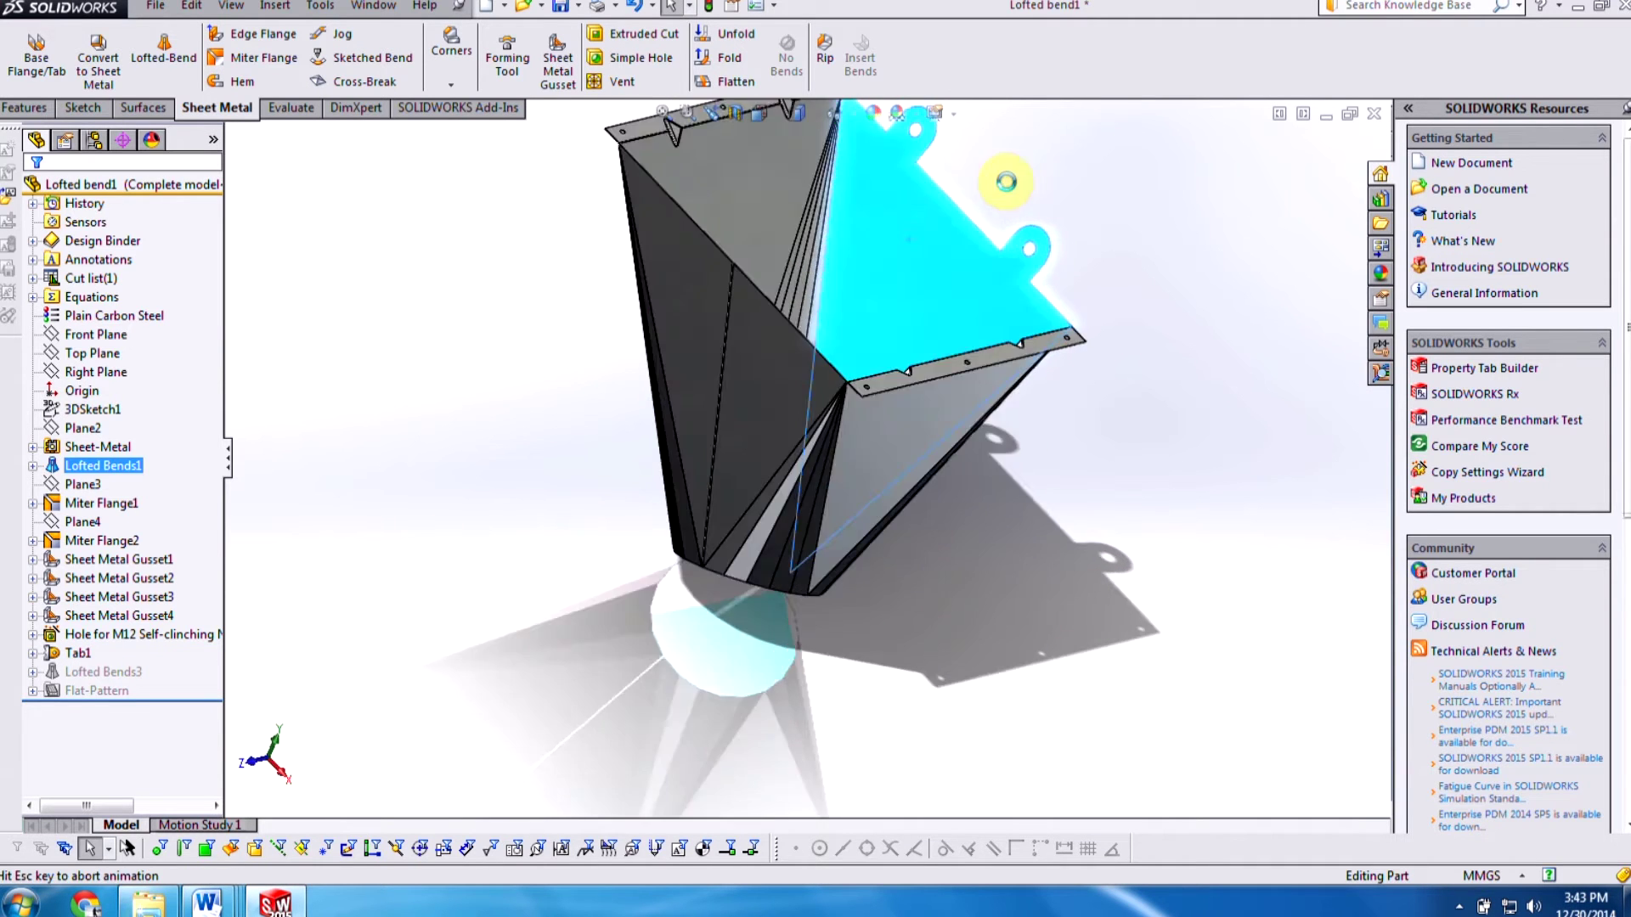
left_click(128, 33)
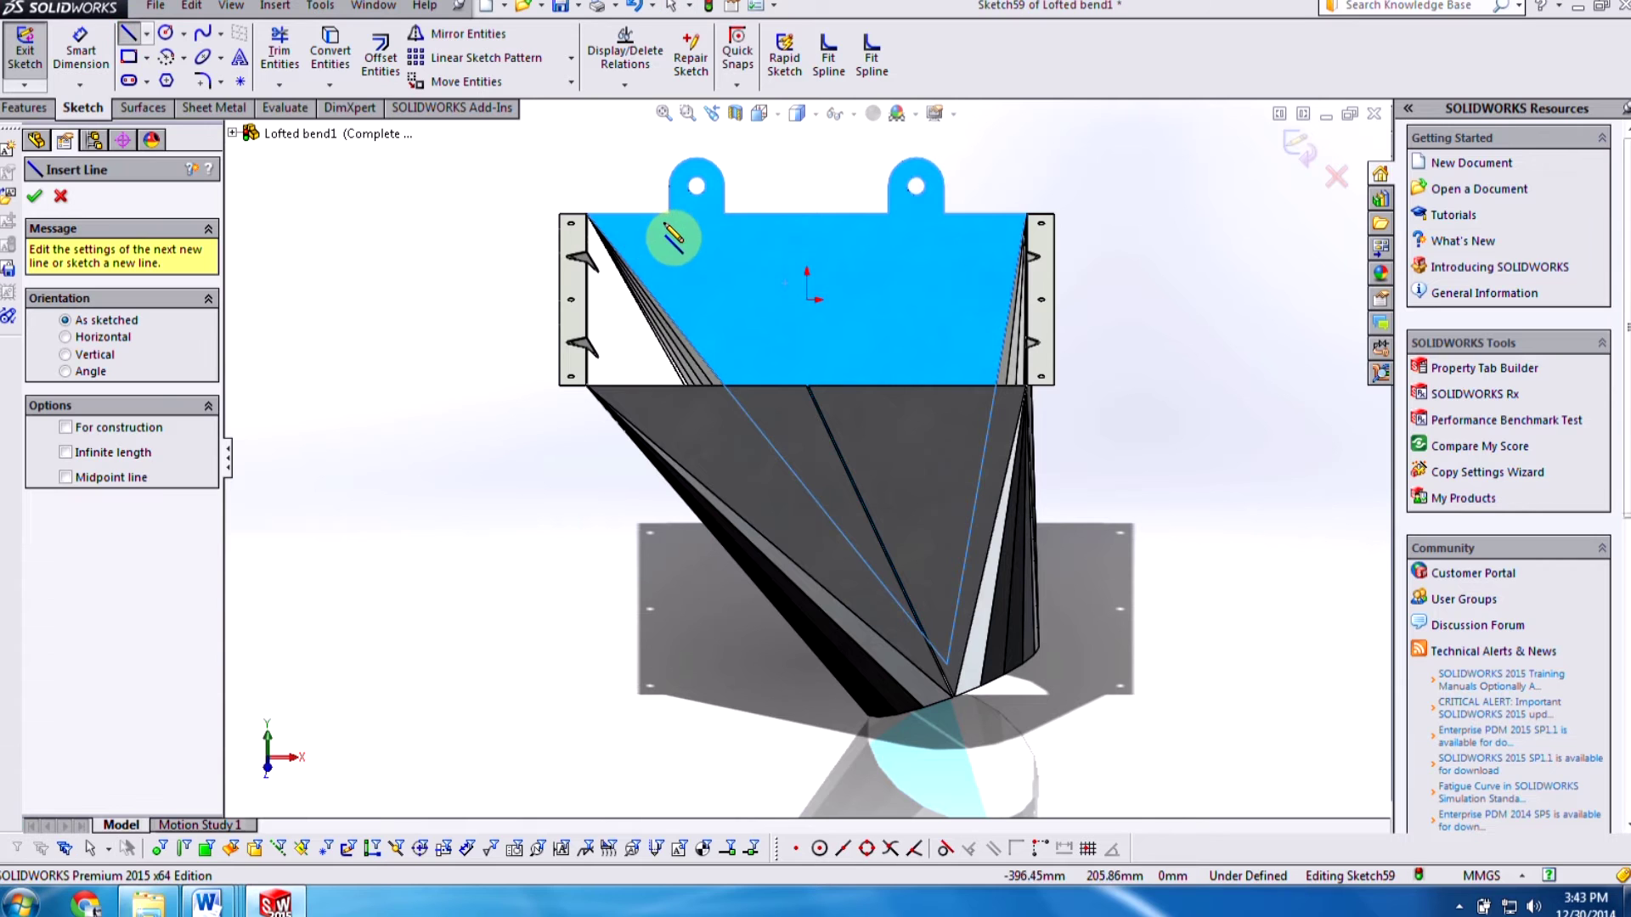
left_click(669, 213)
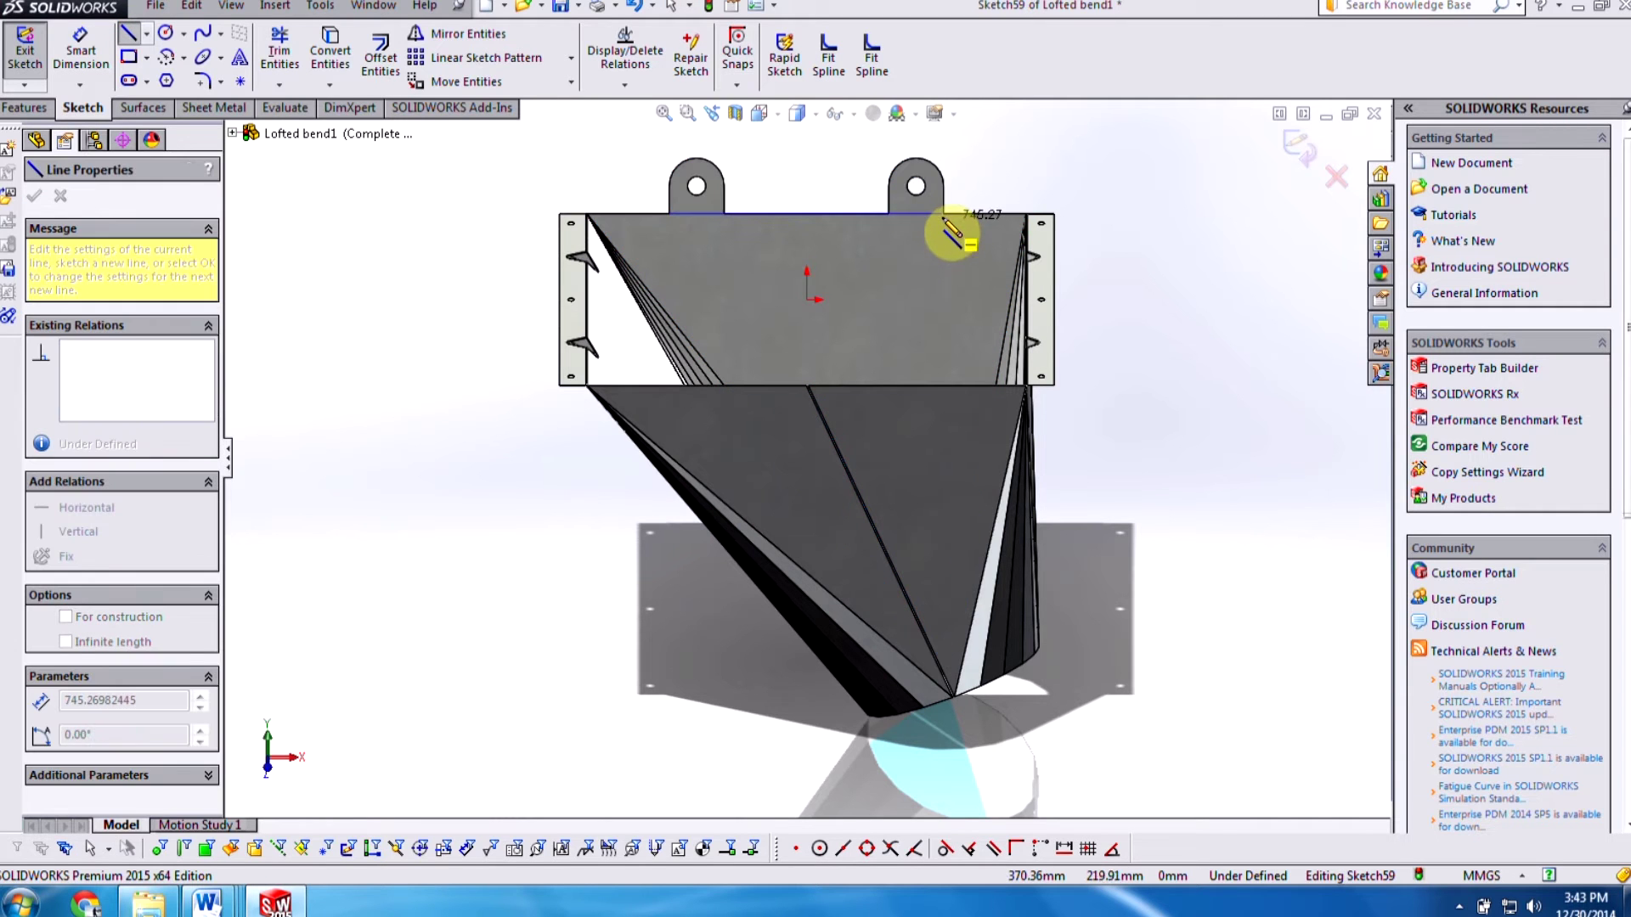
left_click(944, 213)
right_click(1002, 187)
left_click(1033, 132)
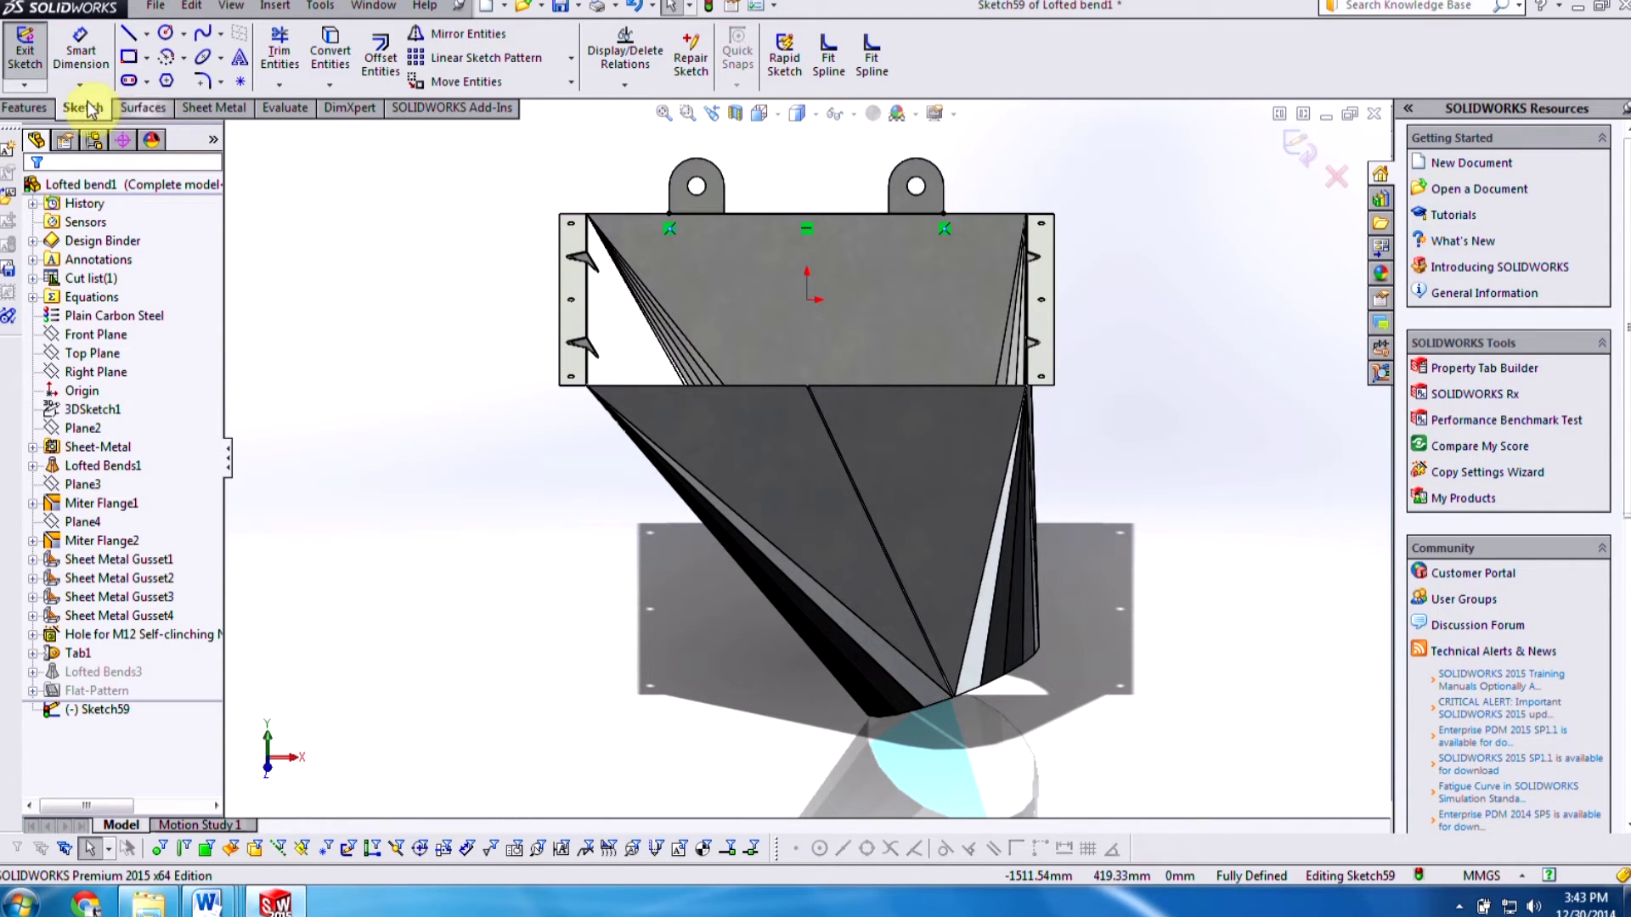
Step: Create a 90° sketched bend along that line with the top face fixed and Bend Outside
left_click(25, 108)
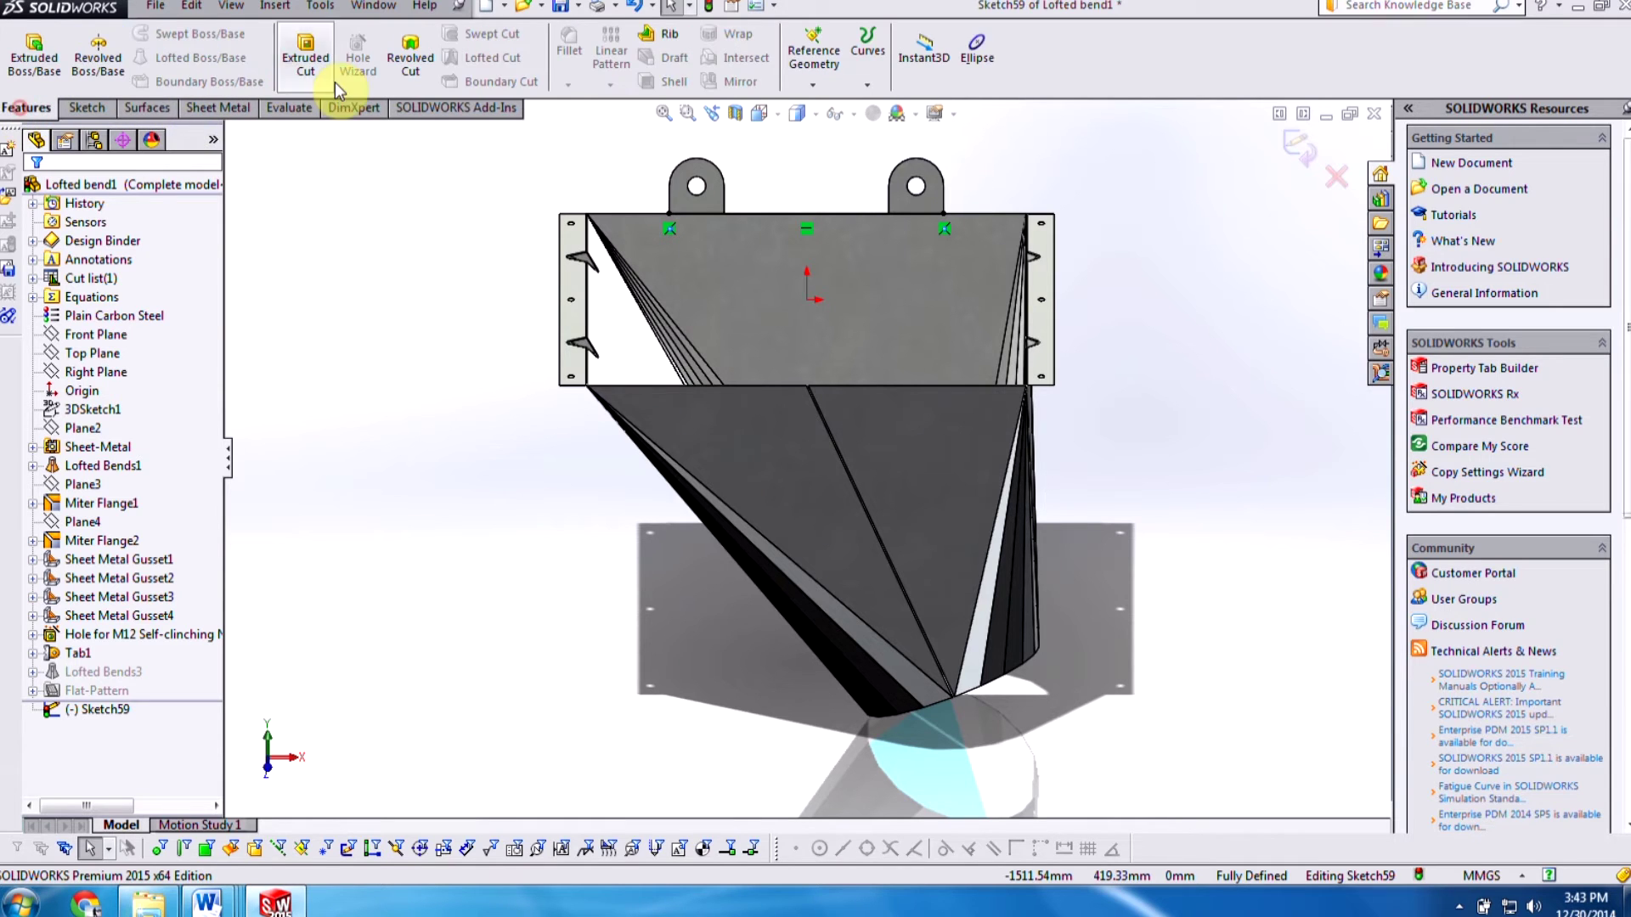
left_click(181, 109)
left_click(195, 108)
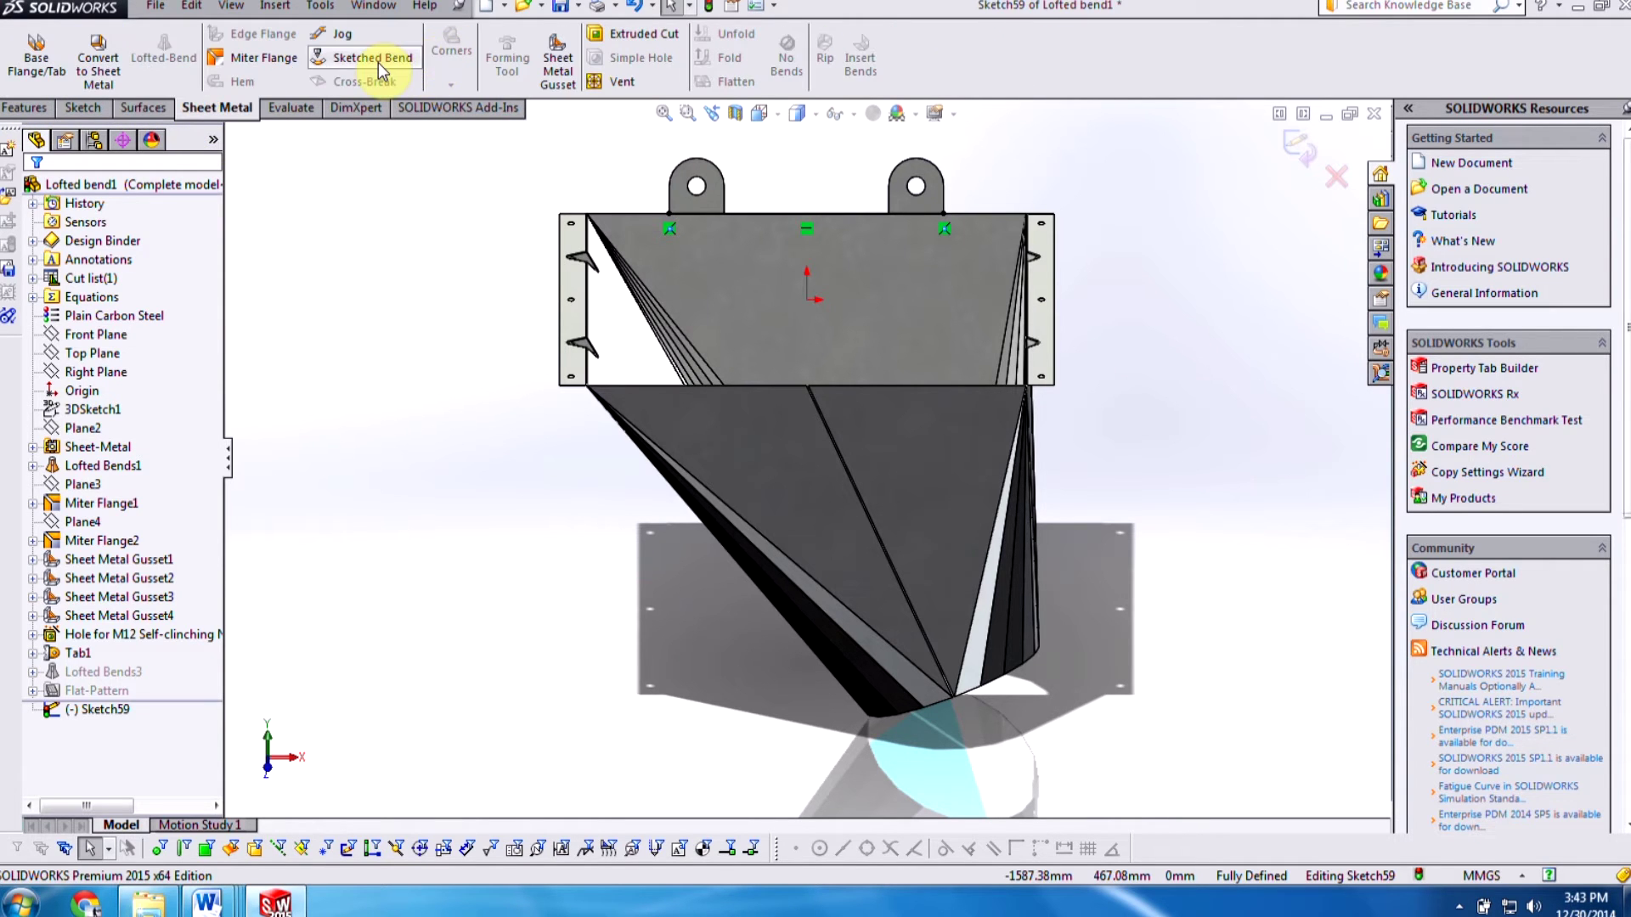
left_click(372, 57)
left_click(717, 255)
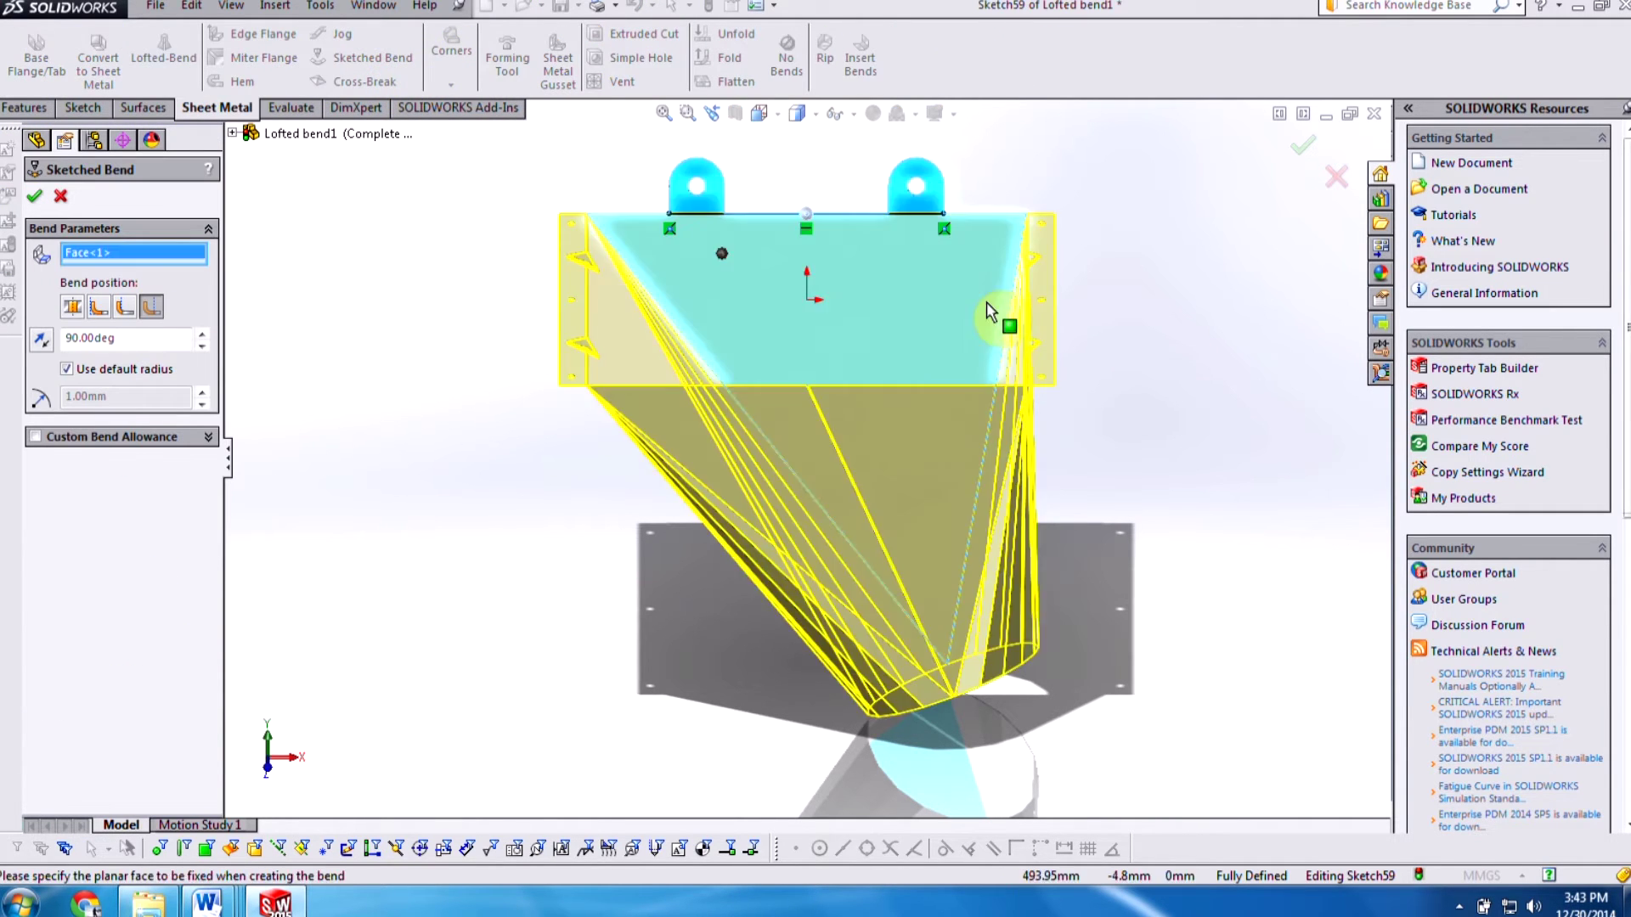
middle_click_drag(944, 306, 193, 320)
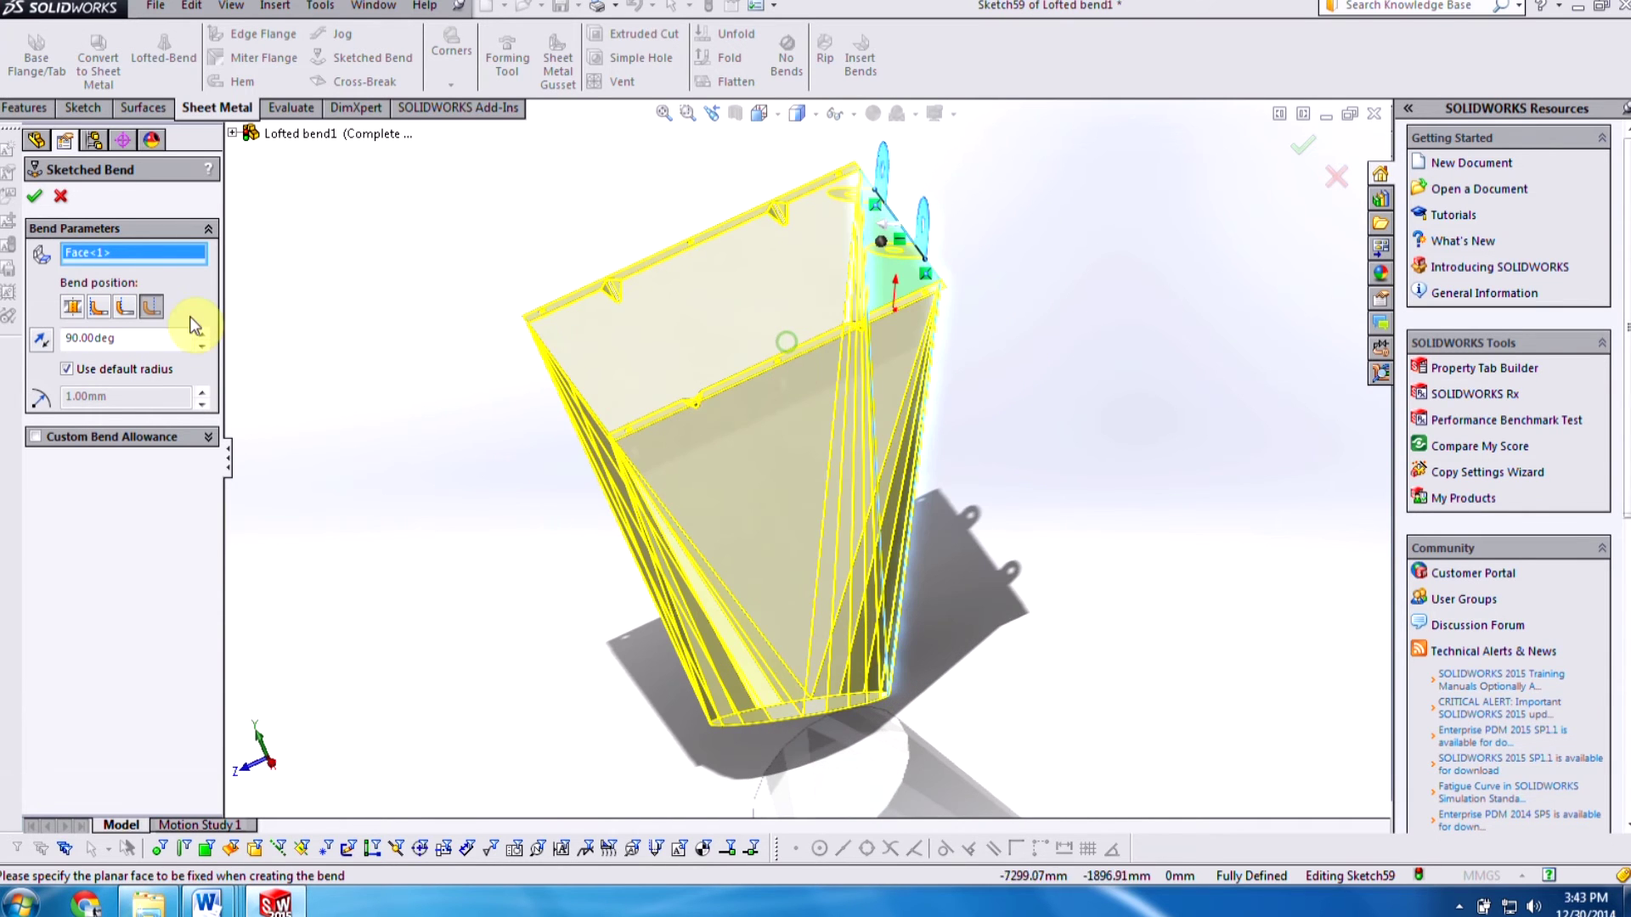
scroll(934, 266, "down", 3)
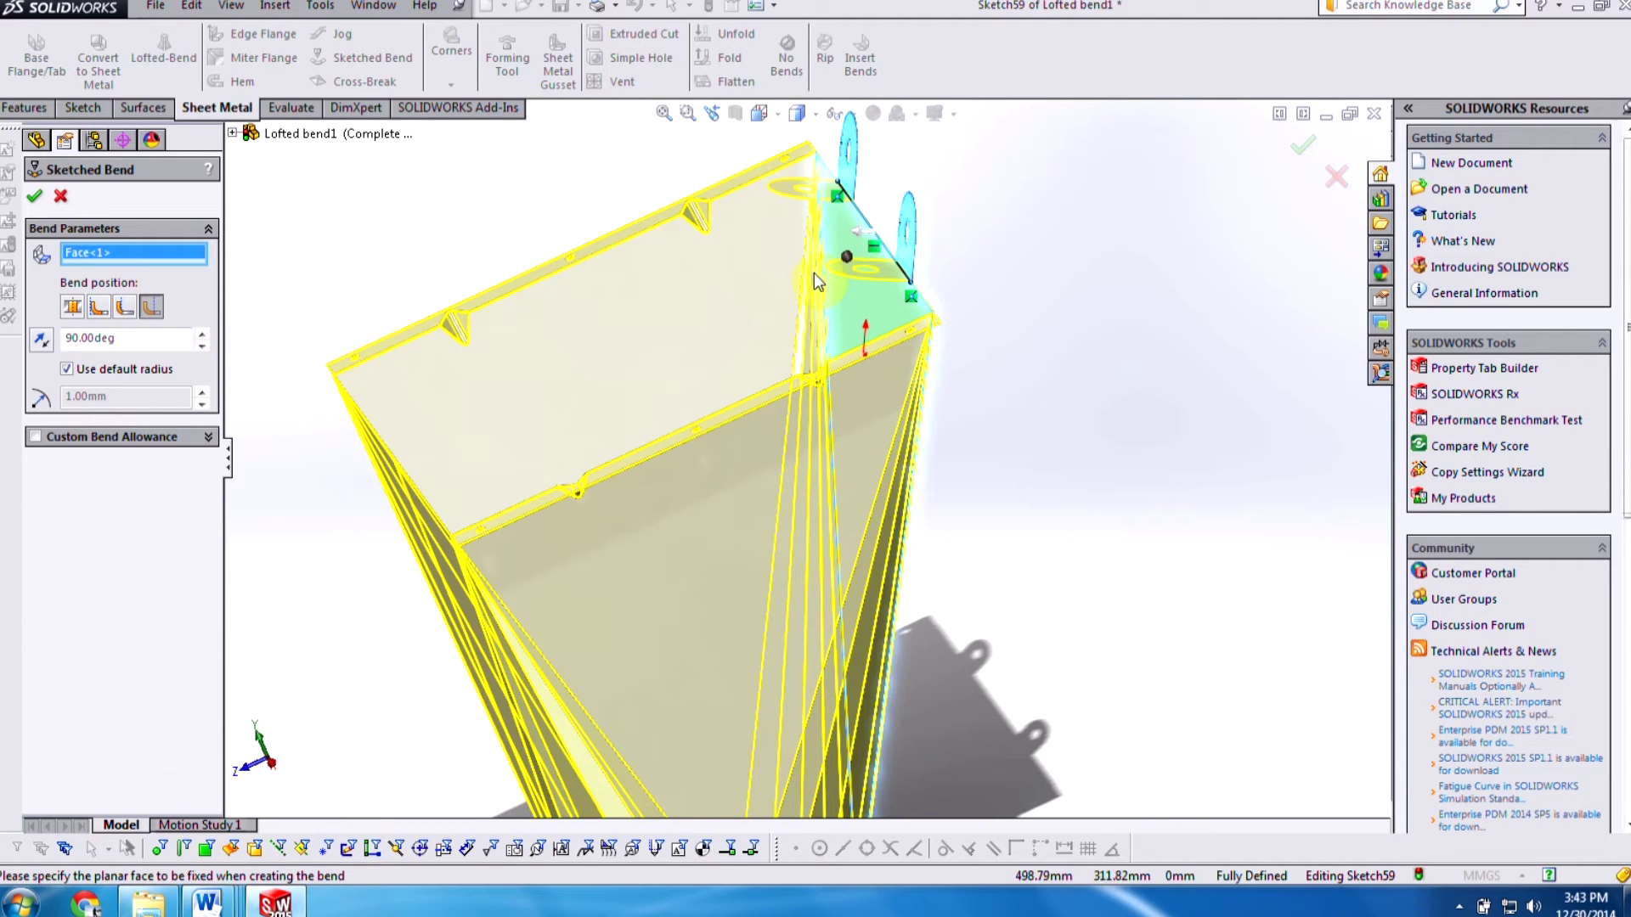
left_click(152, 316)
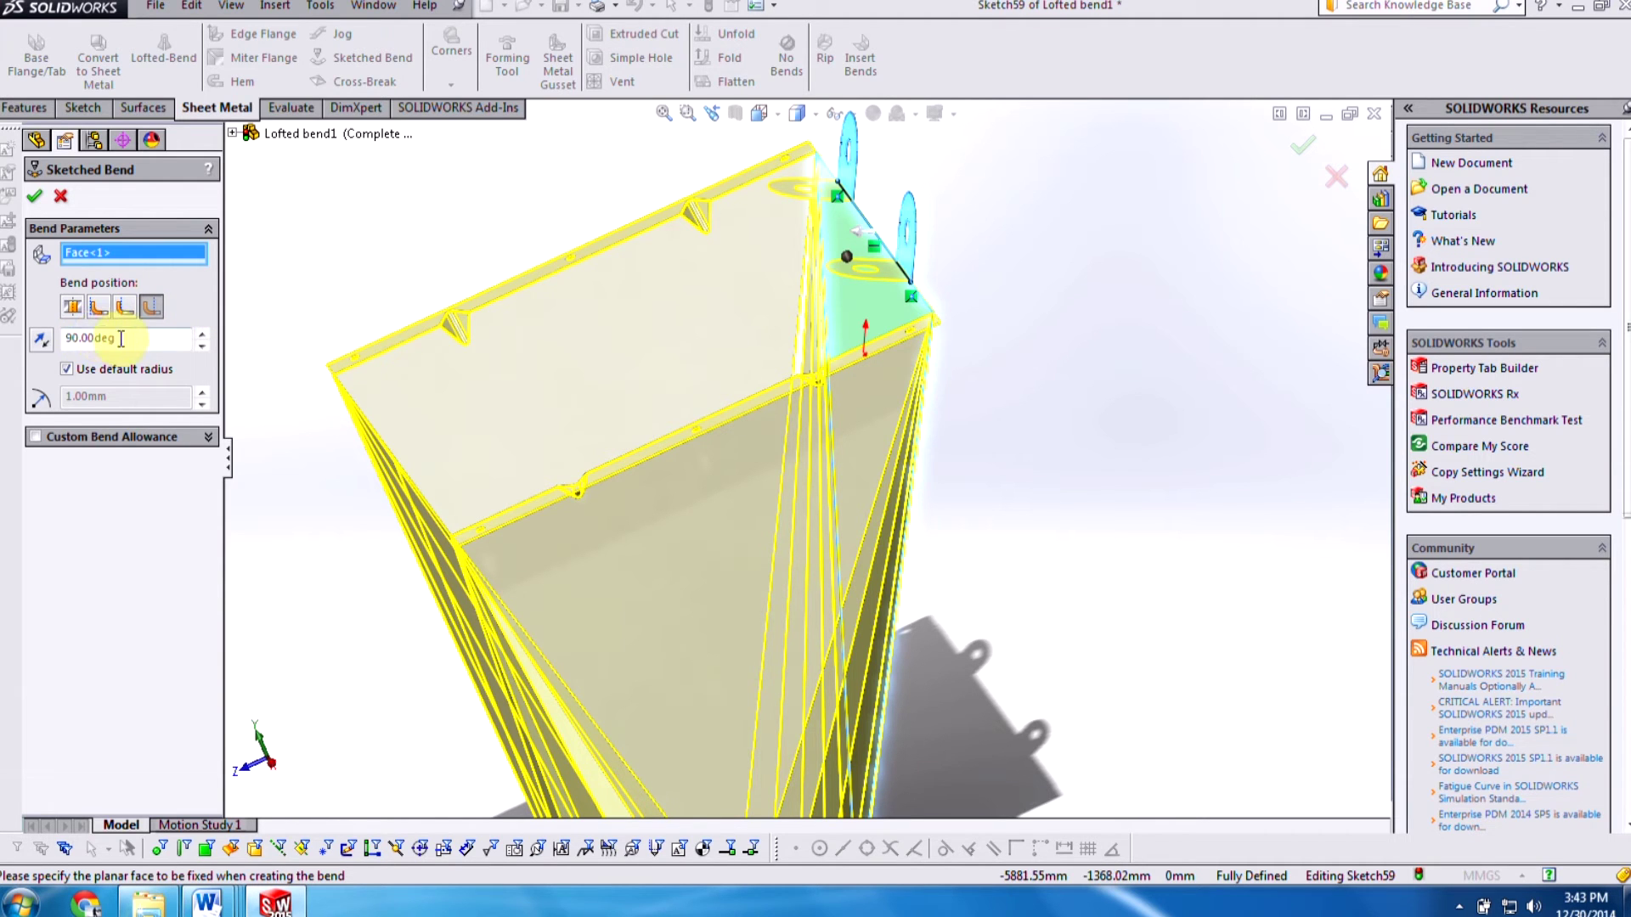
left_click(34, 196)
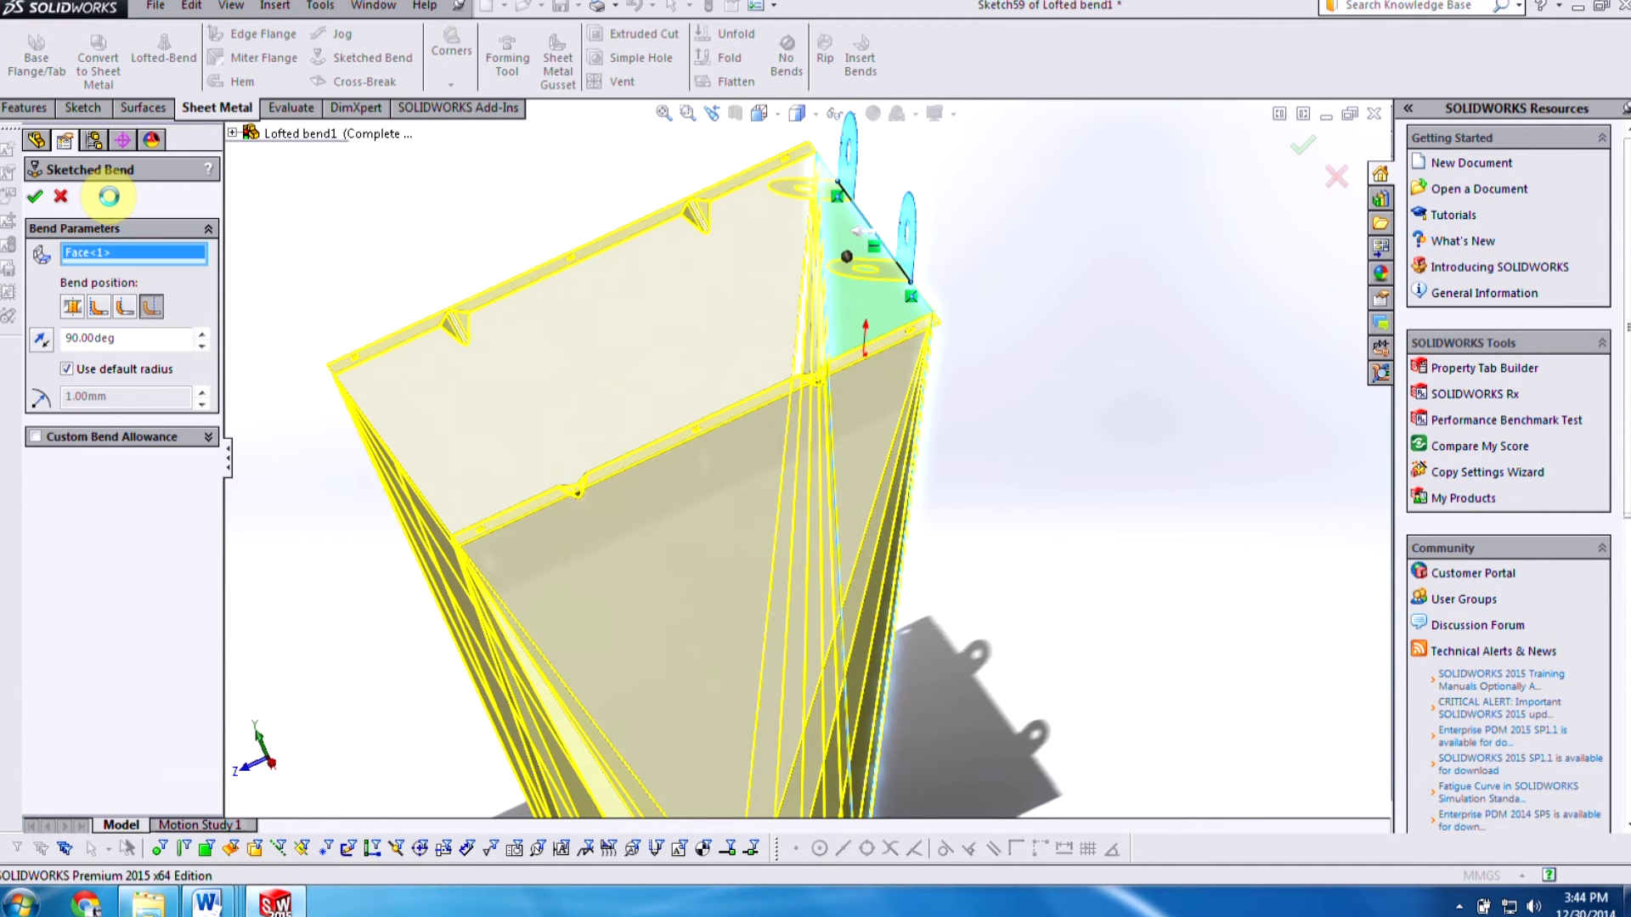
Step: In isometric view, select Right Plane and insert a mirrored copy of the part into new Part5
key("ctrl+7")
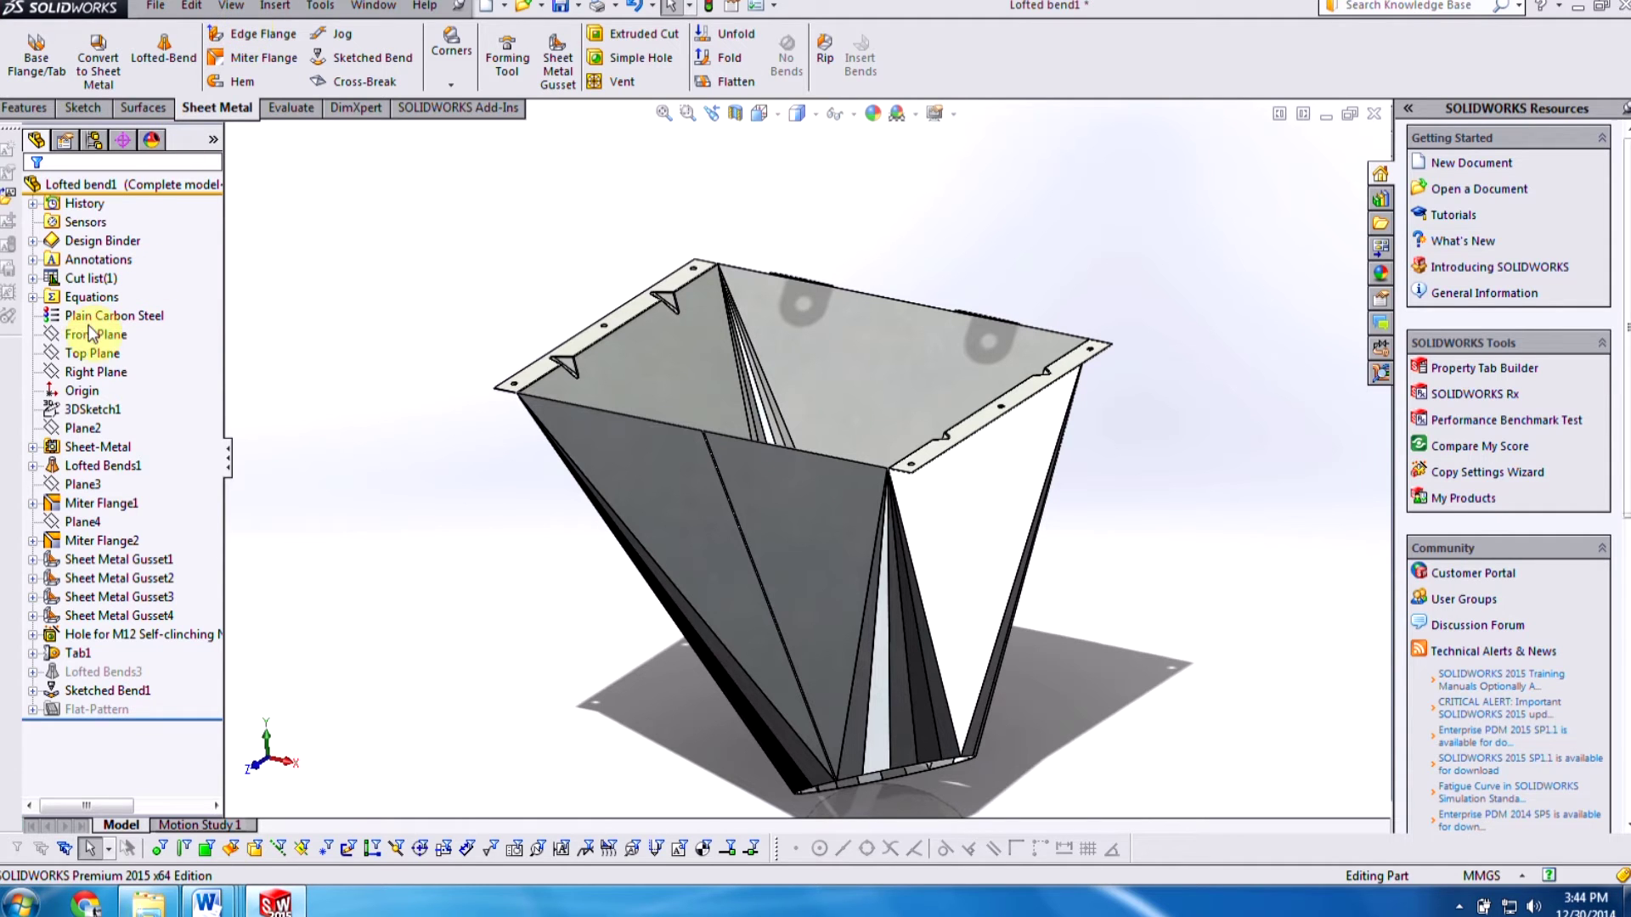
left_click(78, 373)
left_click(264, 5)
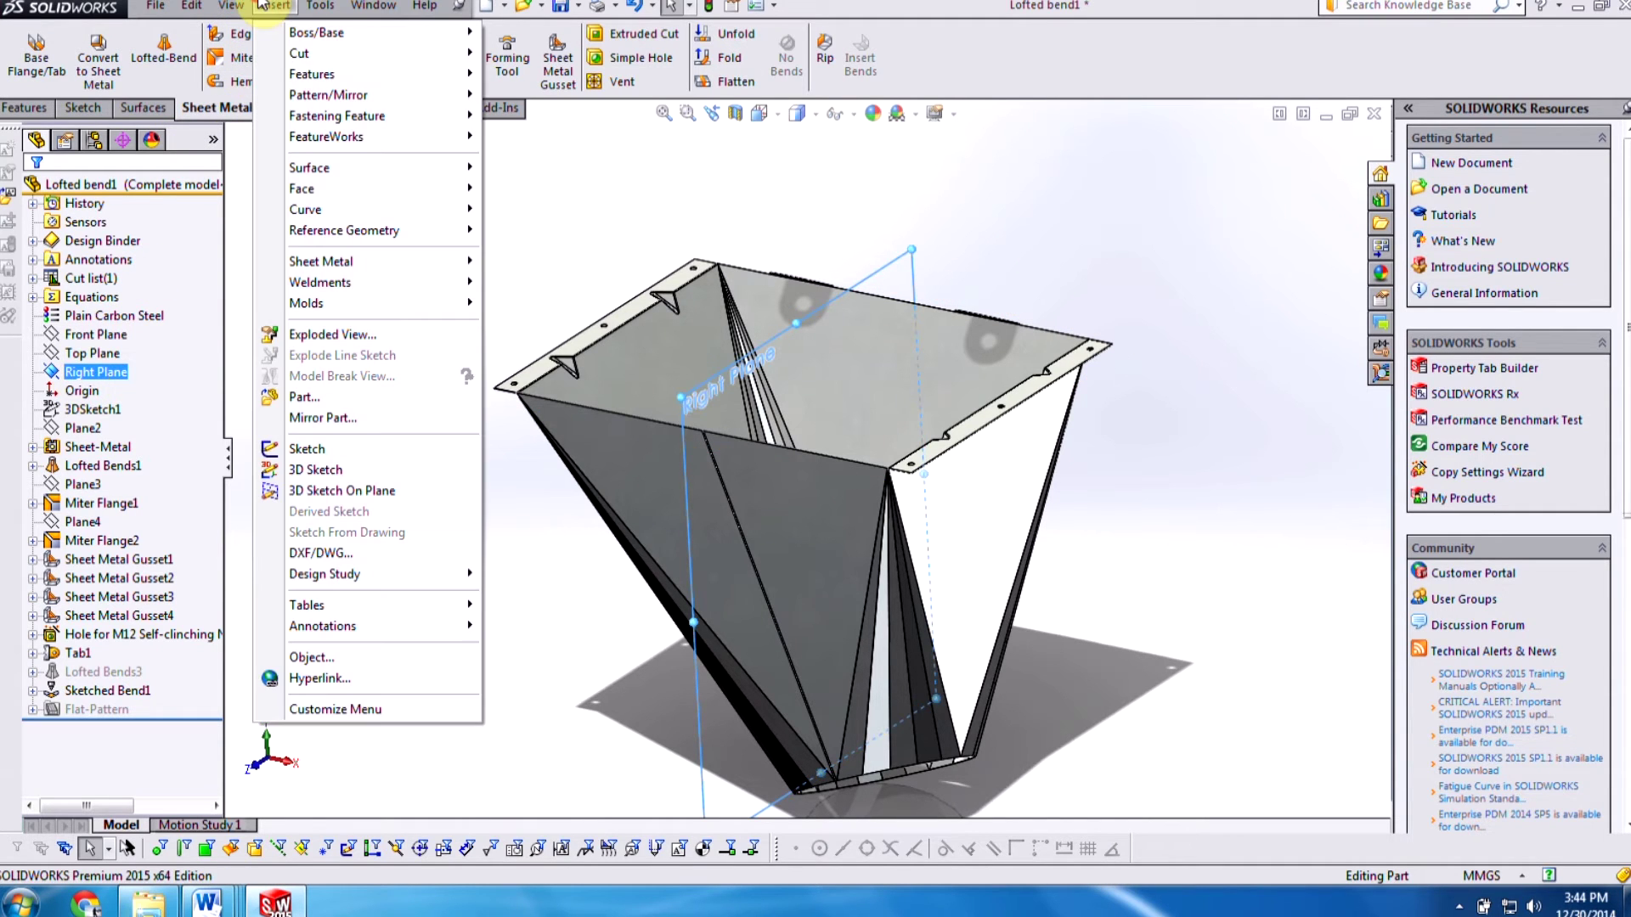
left_click(349, 411)
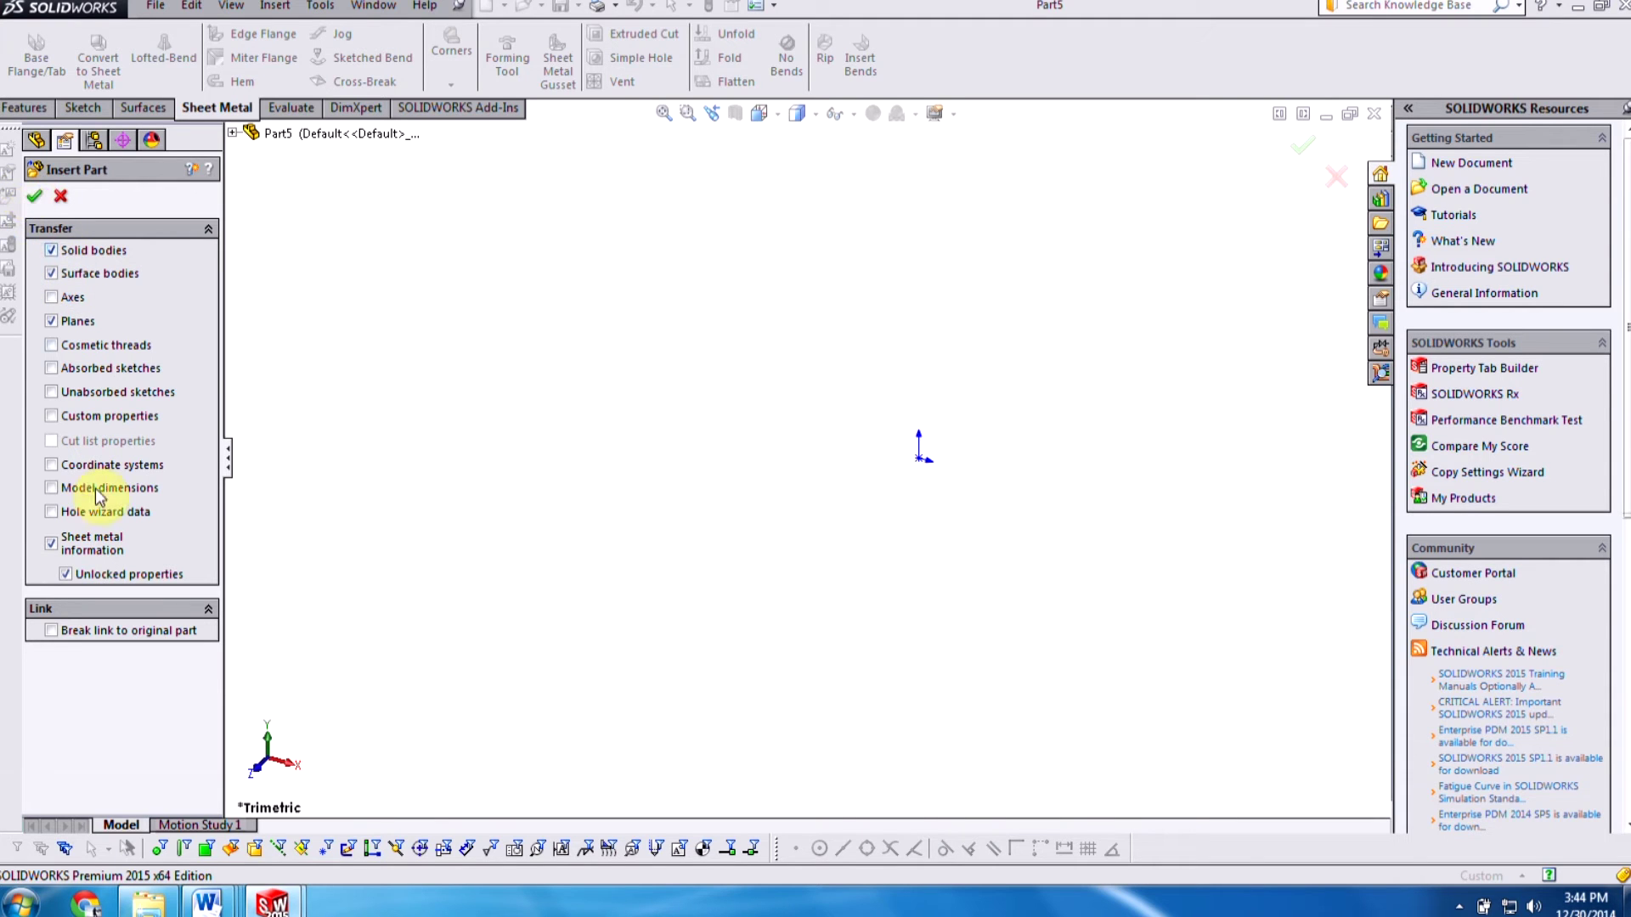
Step: Accept the Insert Part transfer options and hide all reference types
left_click(34, 196)
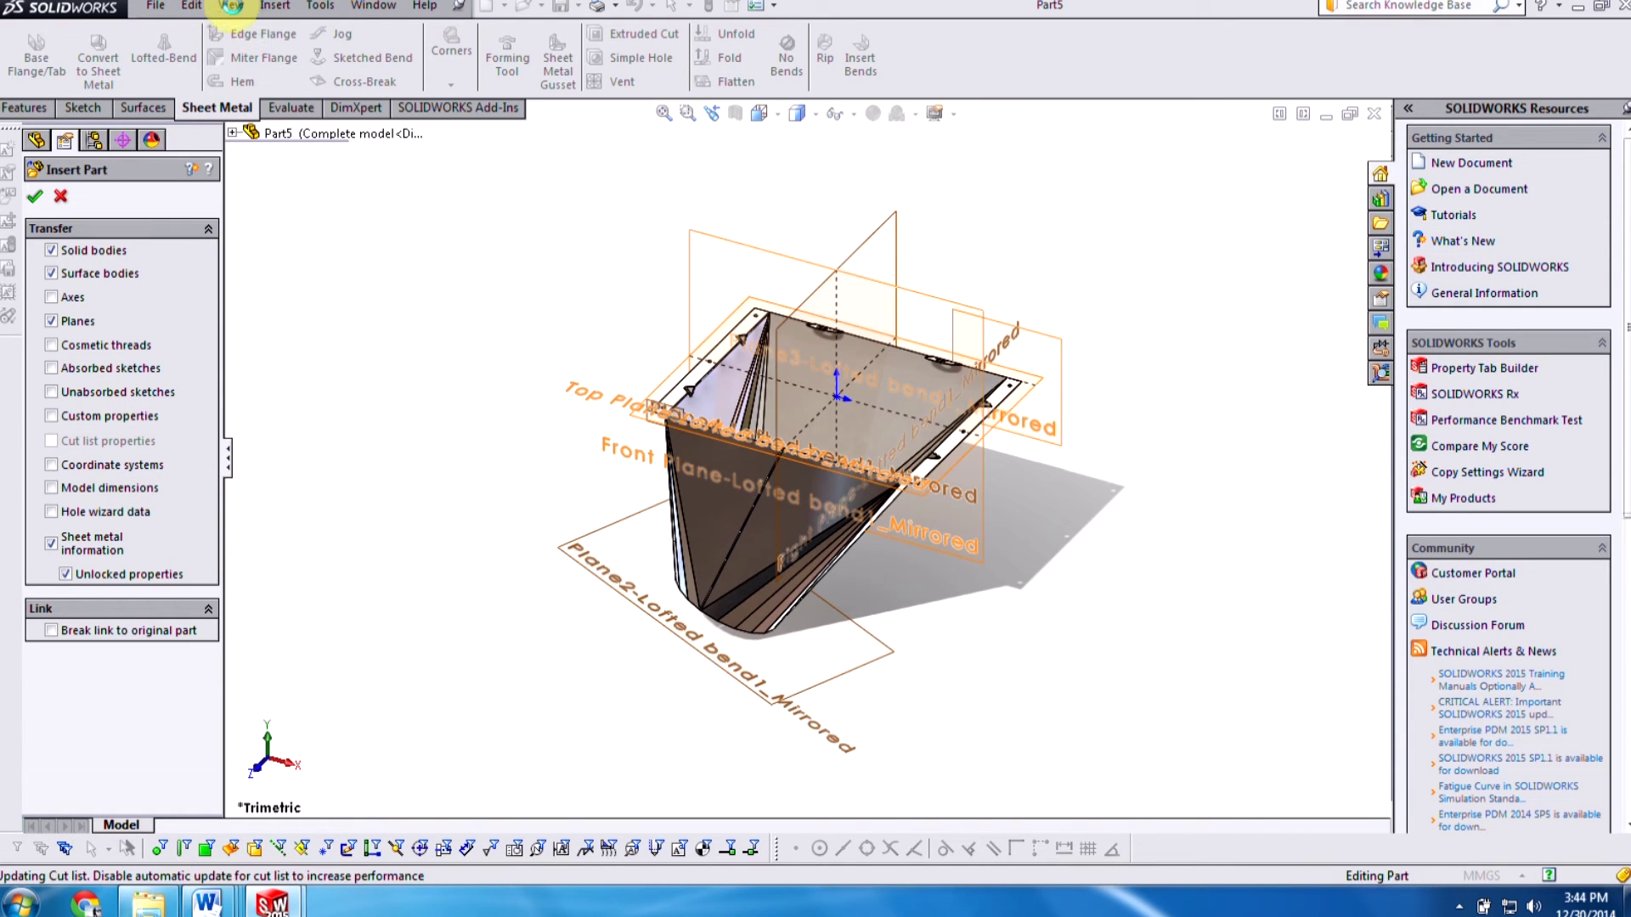
left_click(231, 6)
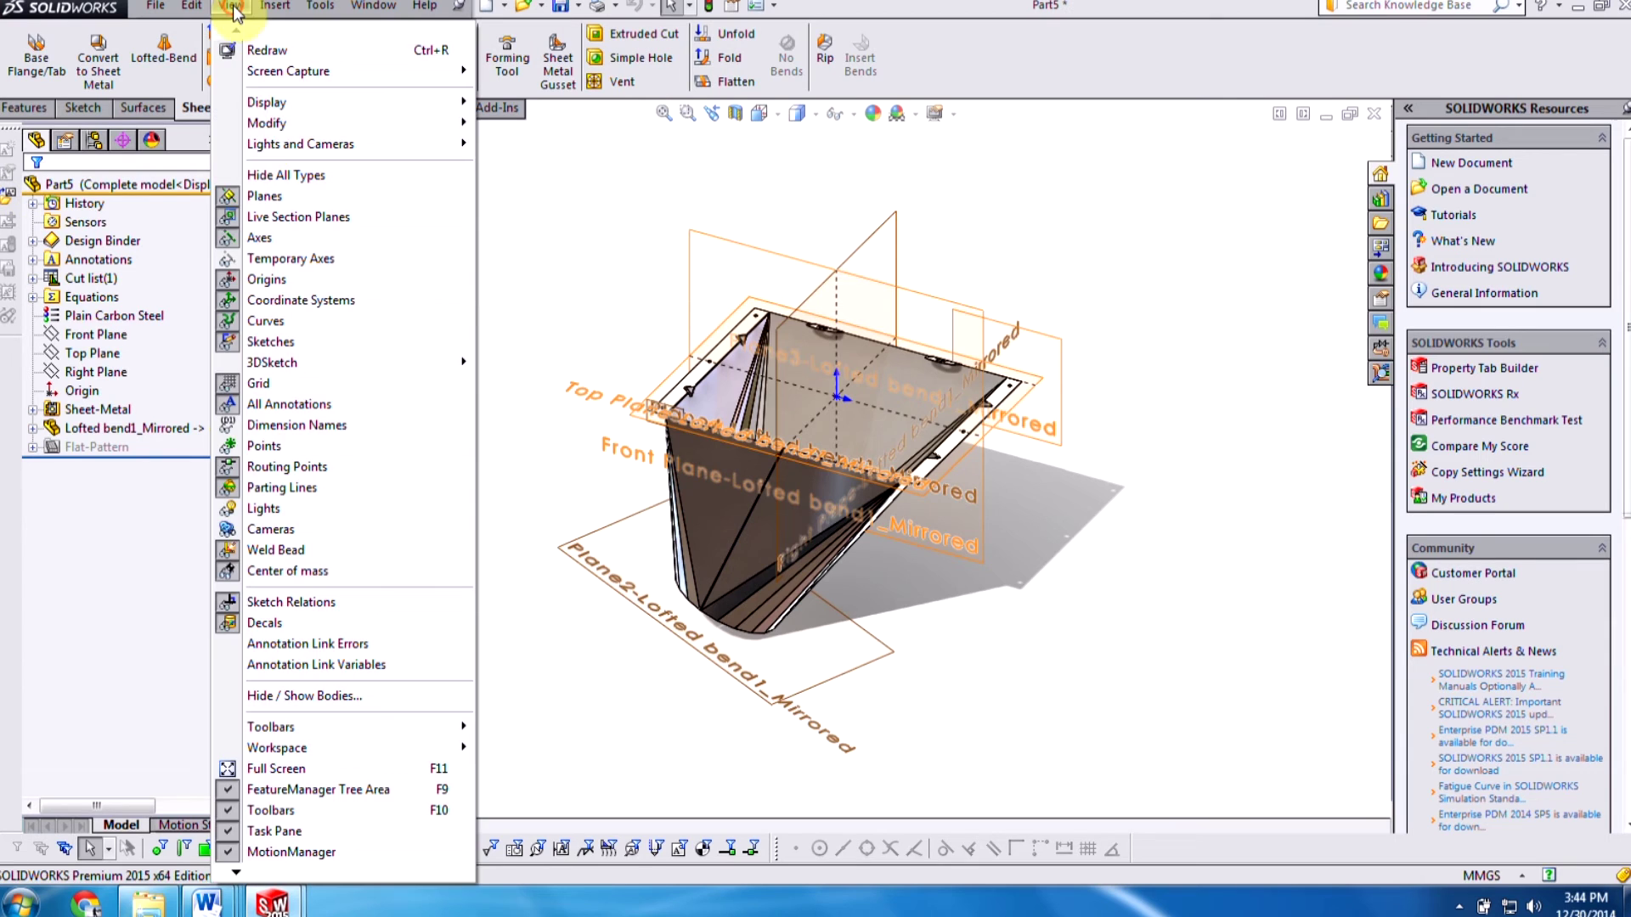
left_click(265, 176)
Step: Expand and collapse Sheet-Metal and Lofted bend1_Mirrored to review the derived bends
left_click(32, 410)
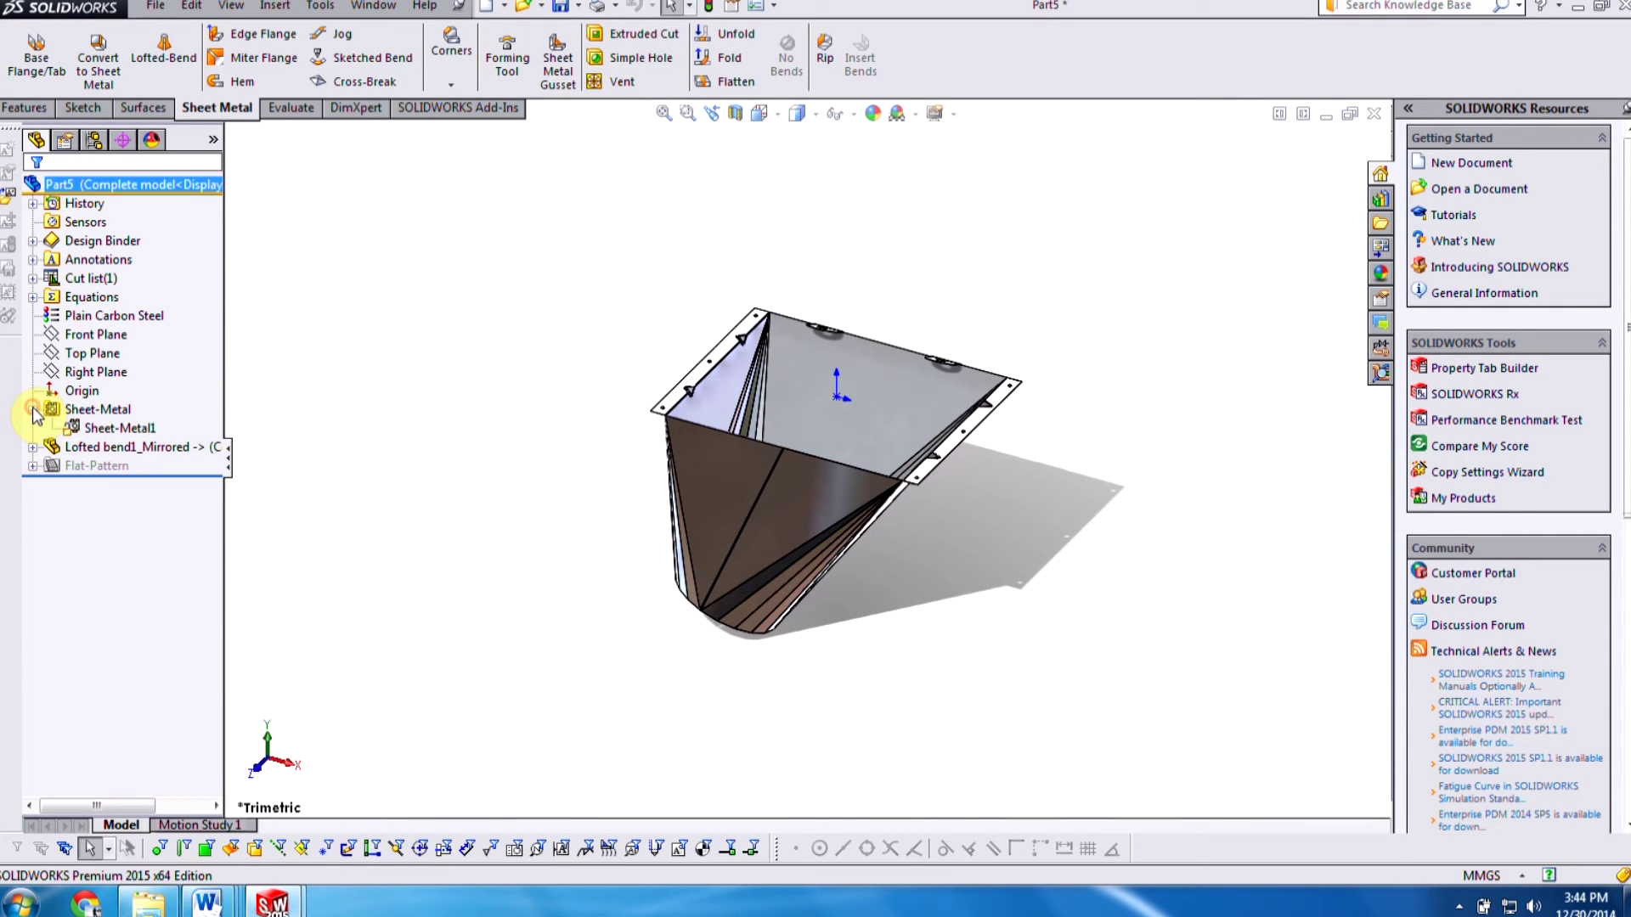
left_click(33, 409)
left_click(33, 428)
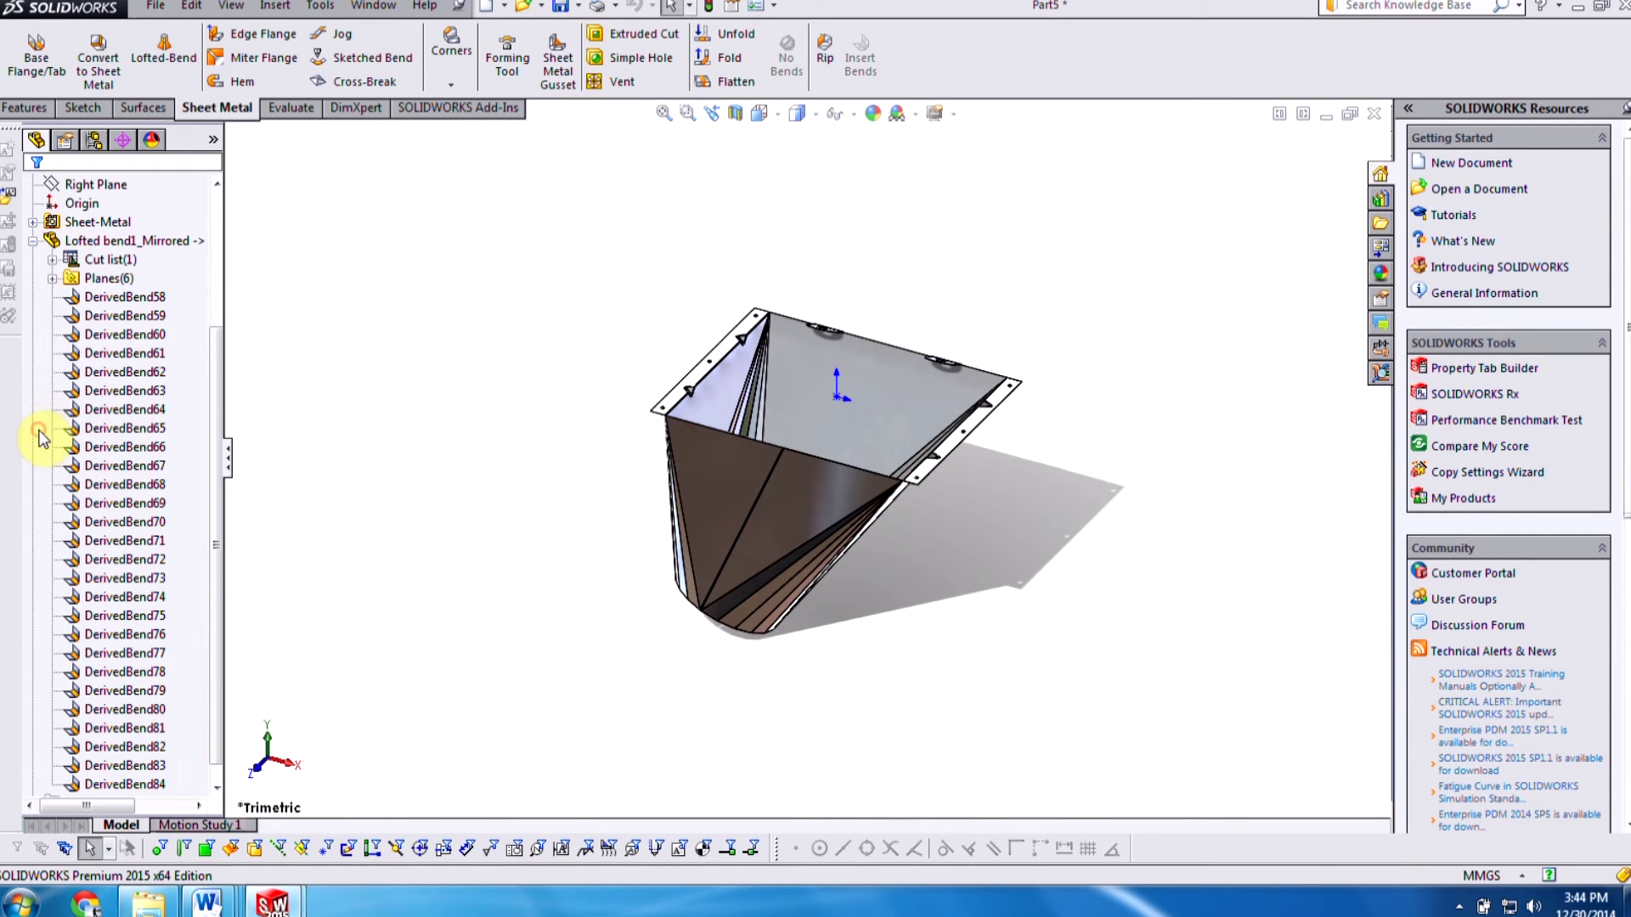
left_click(34, 246)
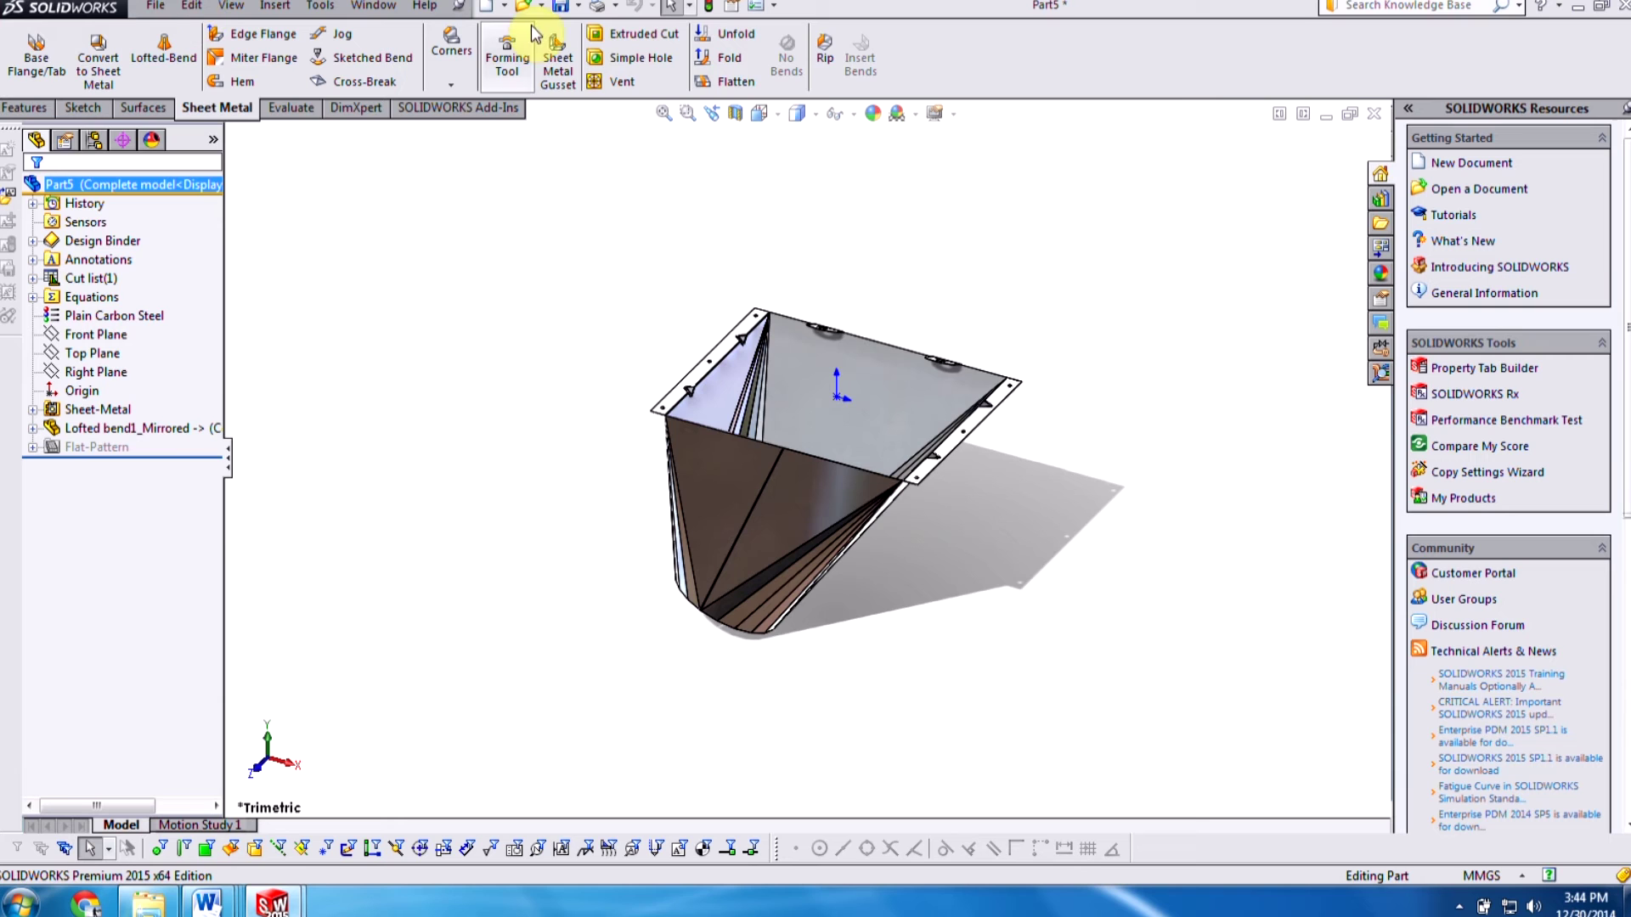
Step: Save the part as 'mirrored part'
left_click(561, 8)
type("mi")
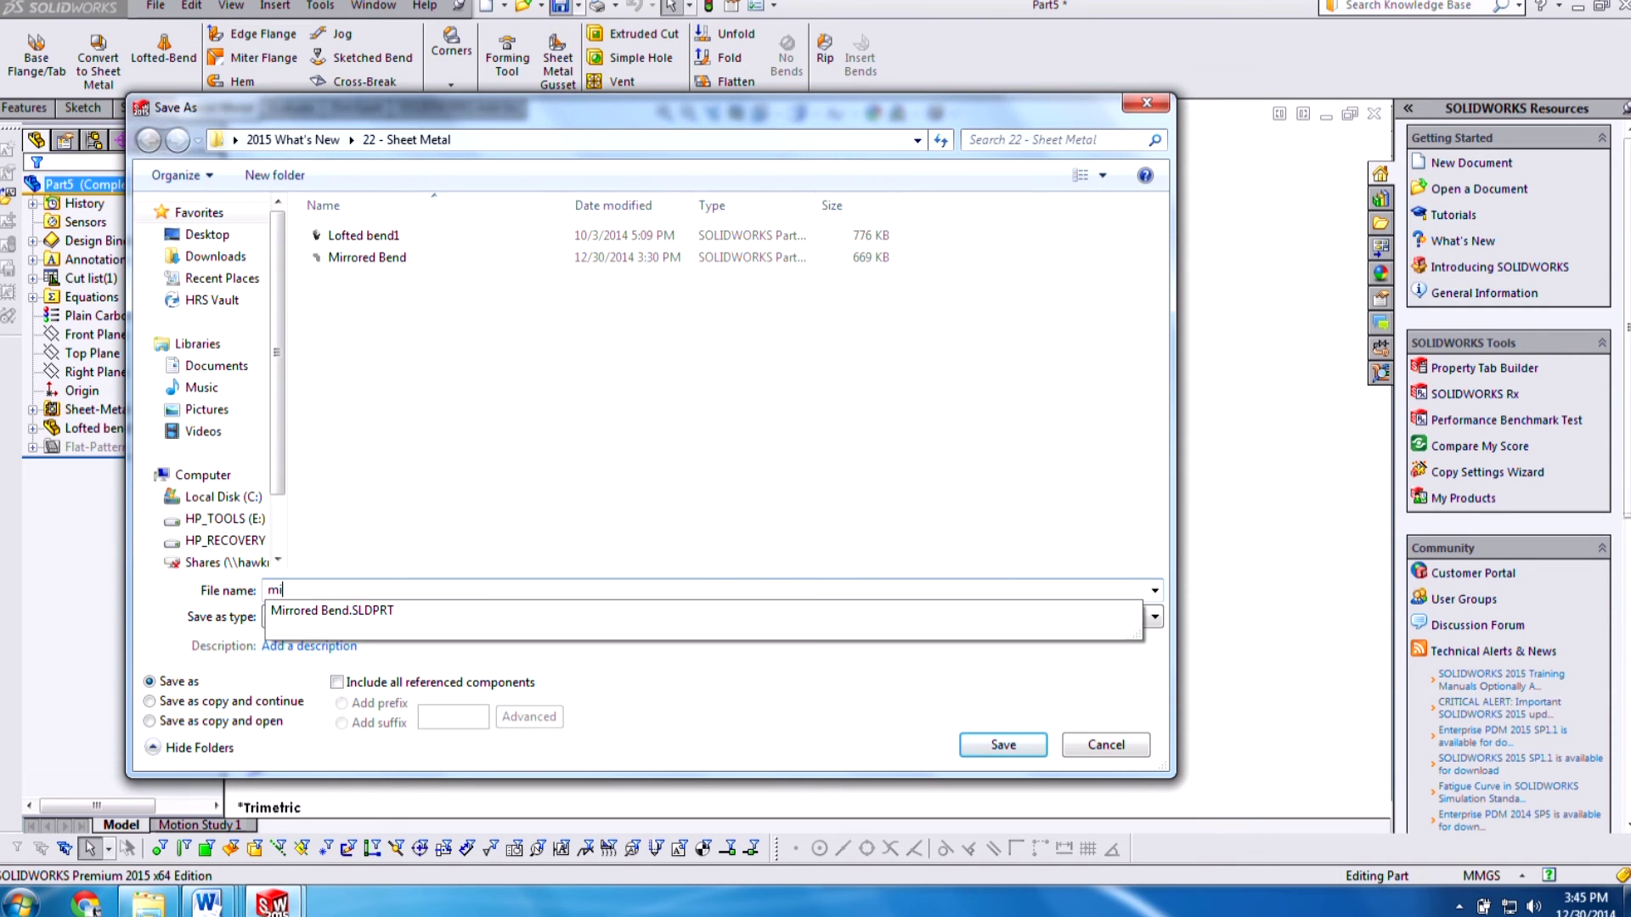
type("rrored part")
key("Return")
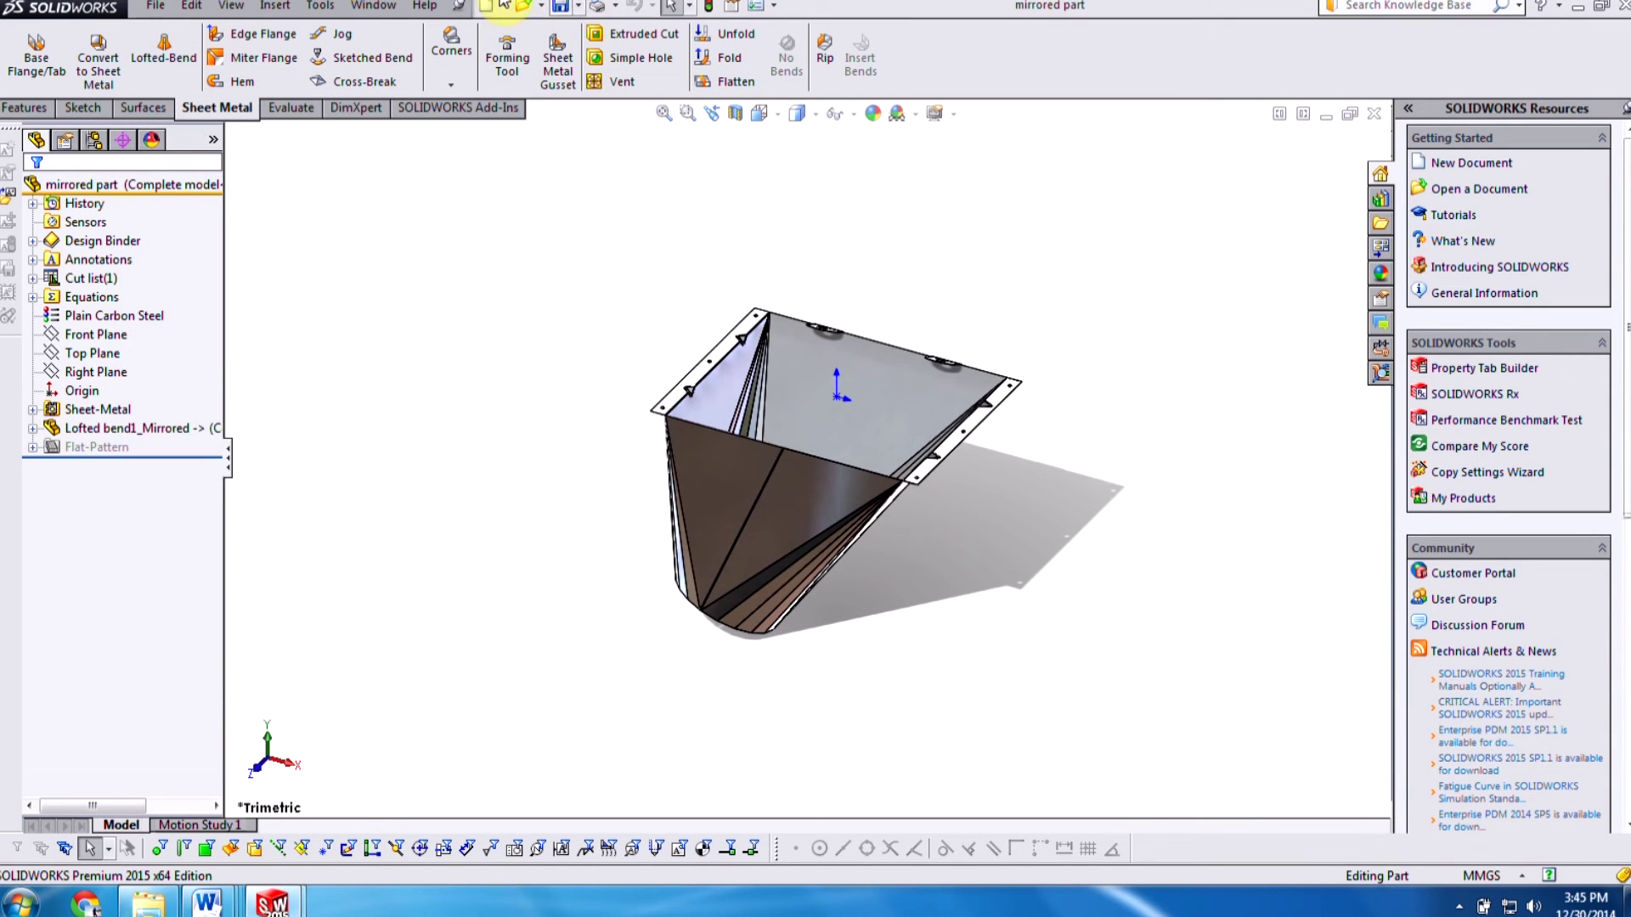
Step: Make a drawing from the part using the C_Size_ANSI template
left_click(157, 7)
left_click(231, 121)
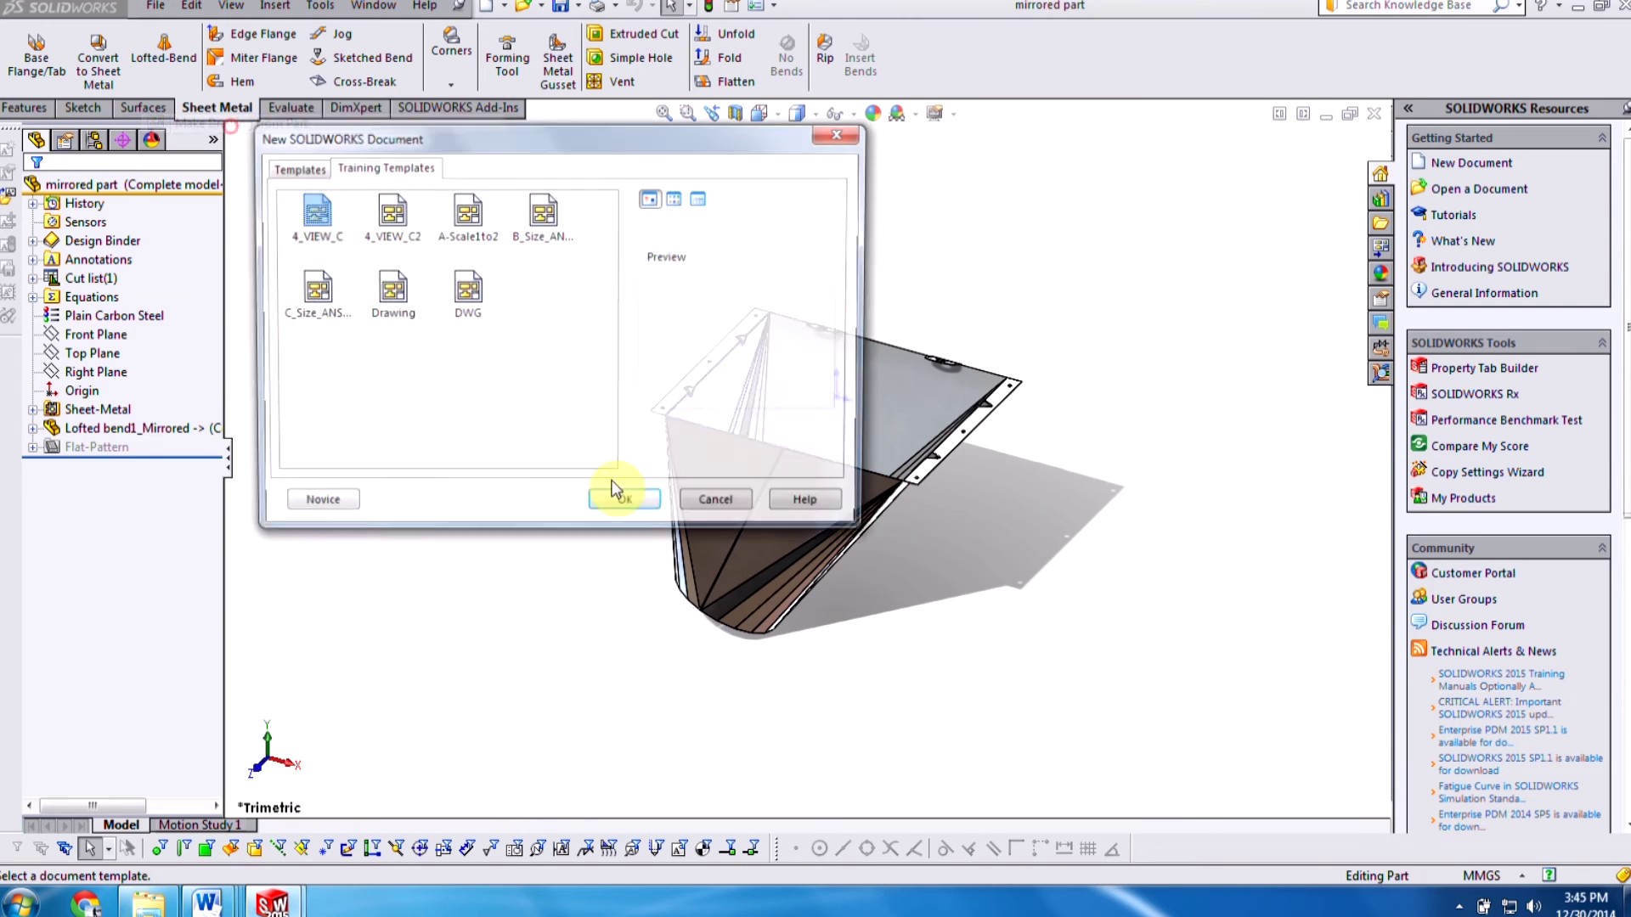
double_click(321, 290)
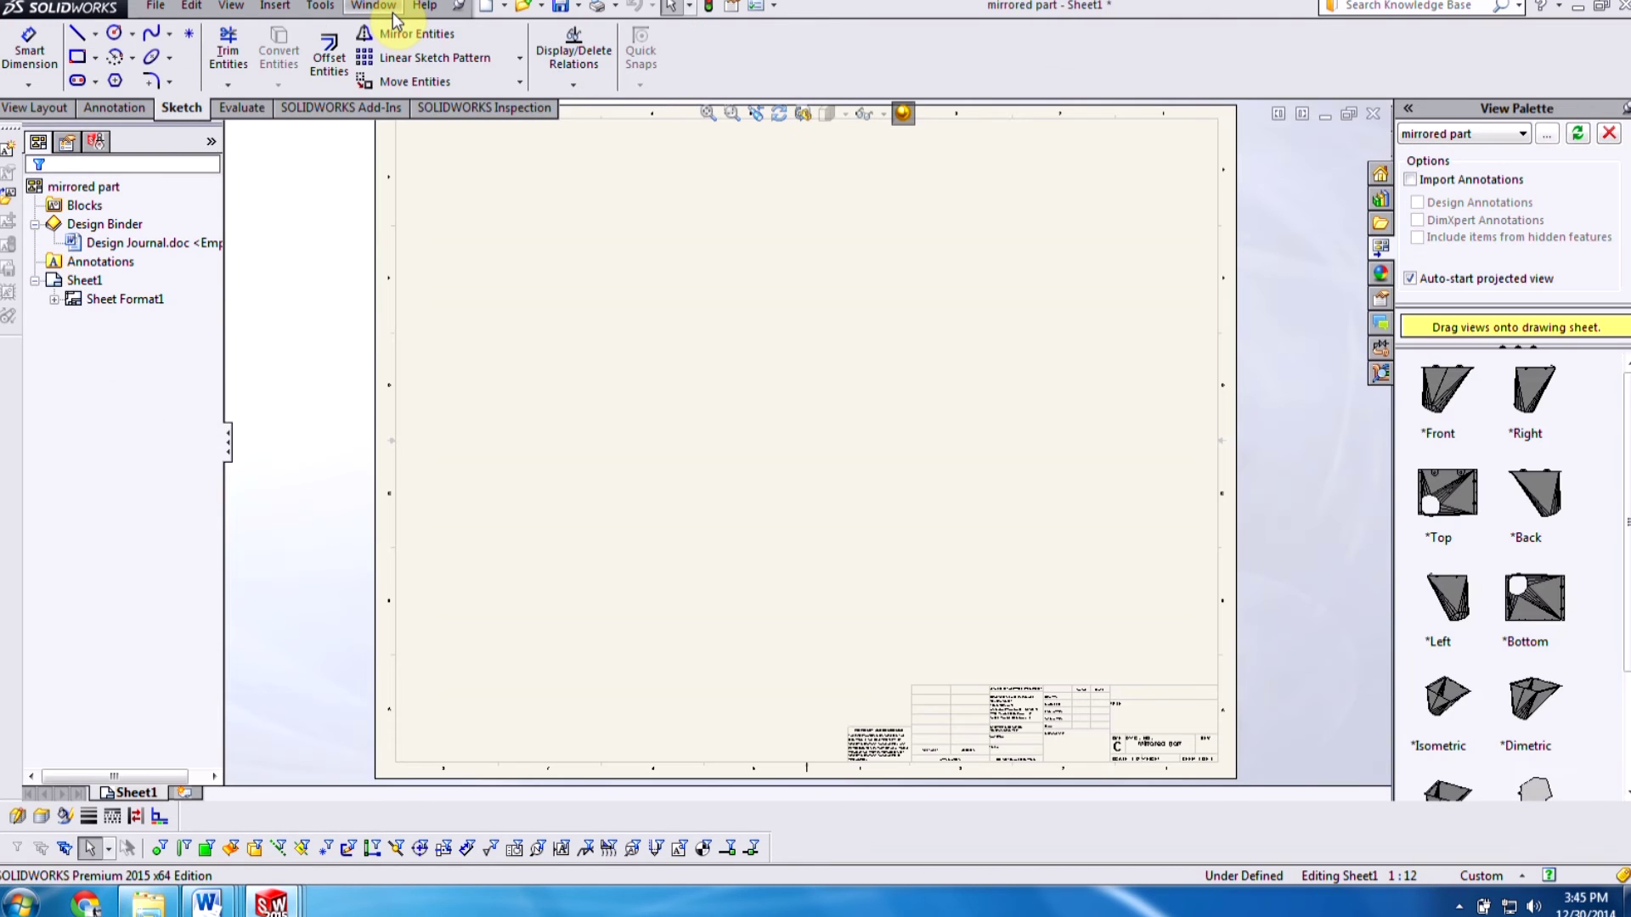
Step: Flatten the mirrored part in its model window
left_click(374, 7)
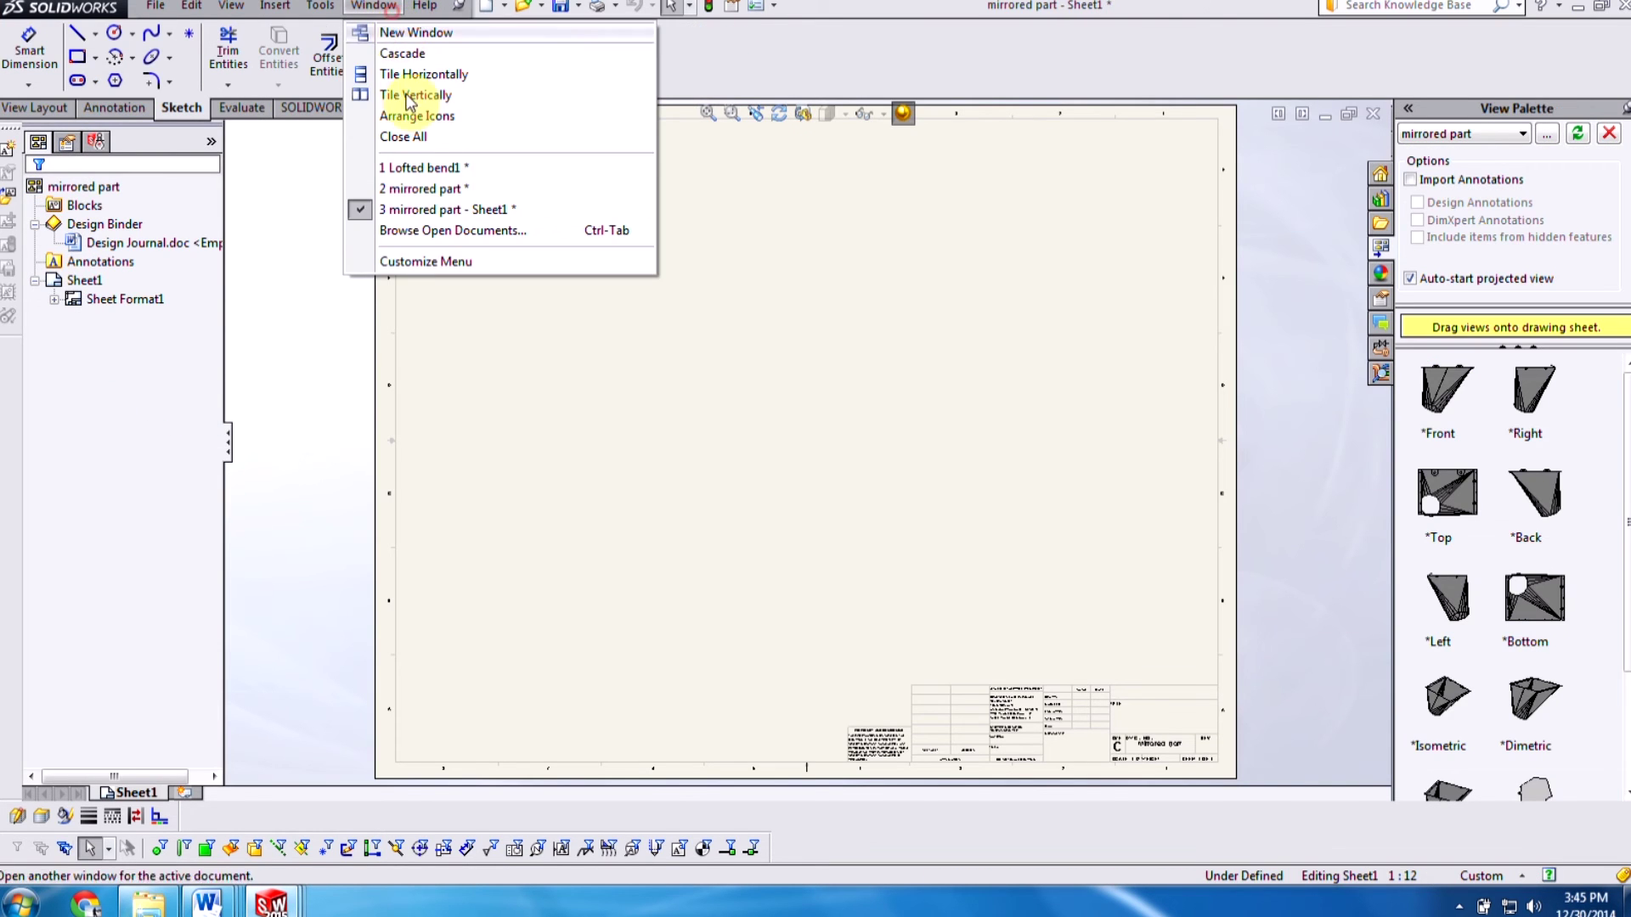
left_click(612, 214)
key("ctrl+Tab")
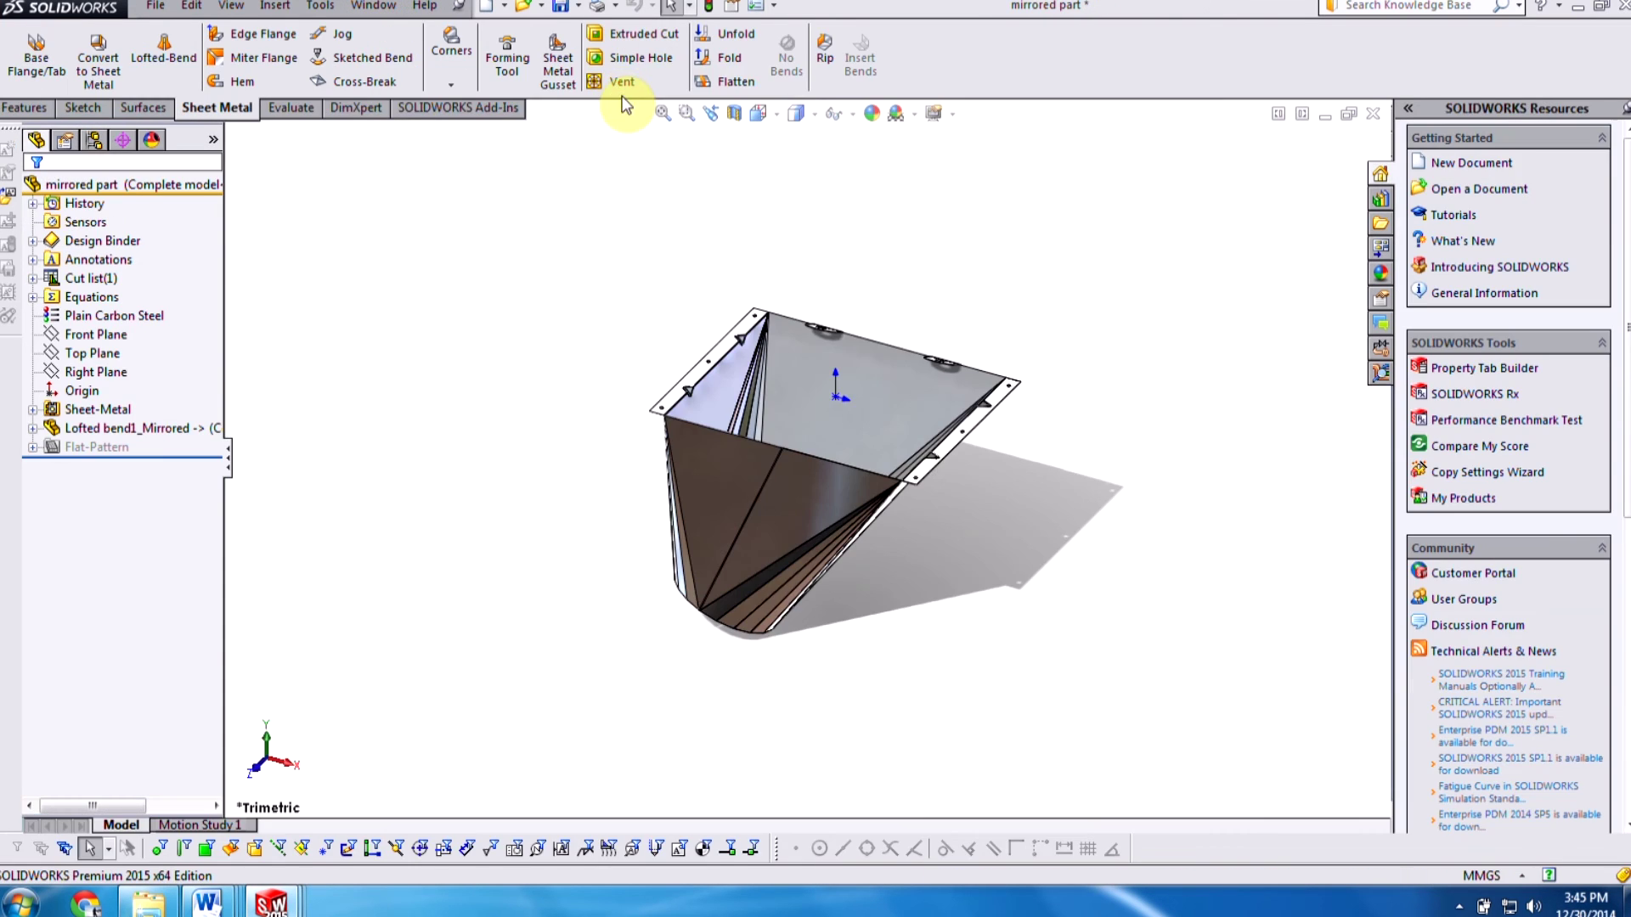
left_click(711, 82)
Step: Back on the drawing sheet, refresh the View Palette to list the part's views
left_click(374, 7)
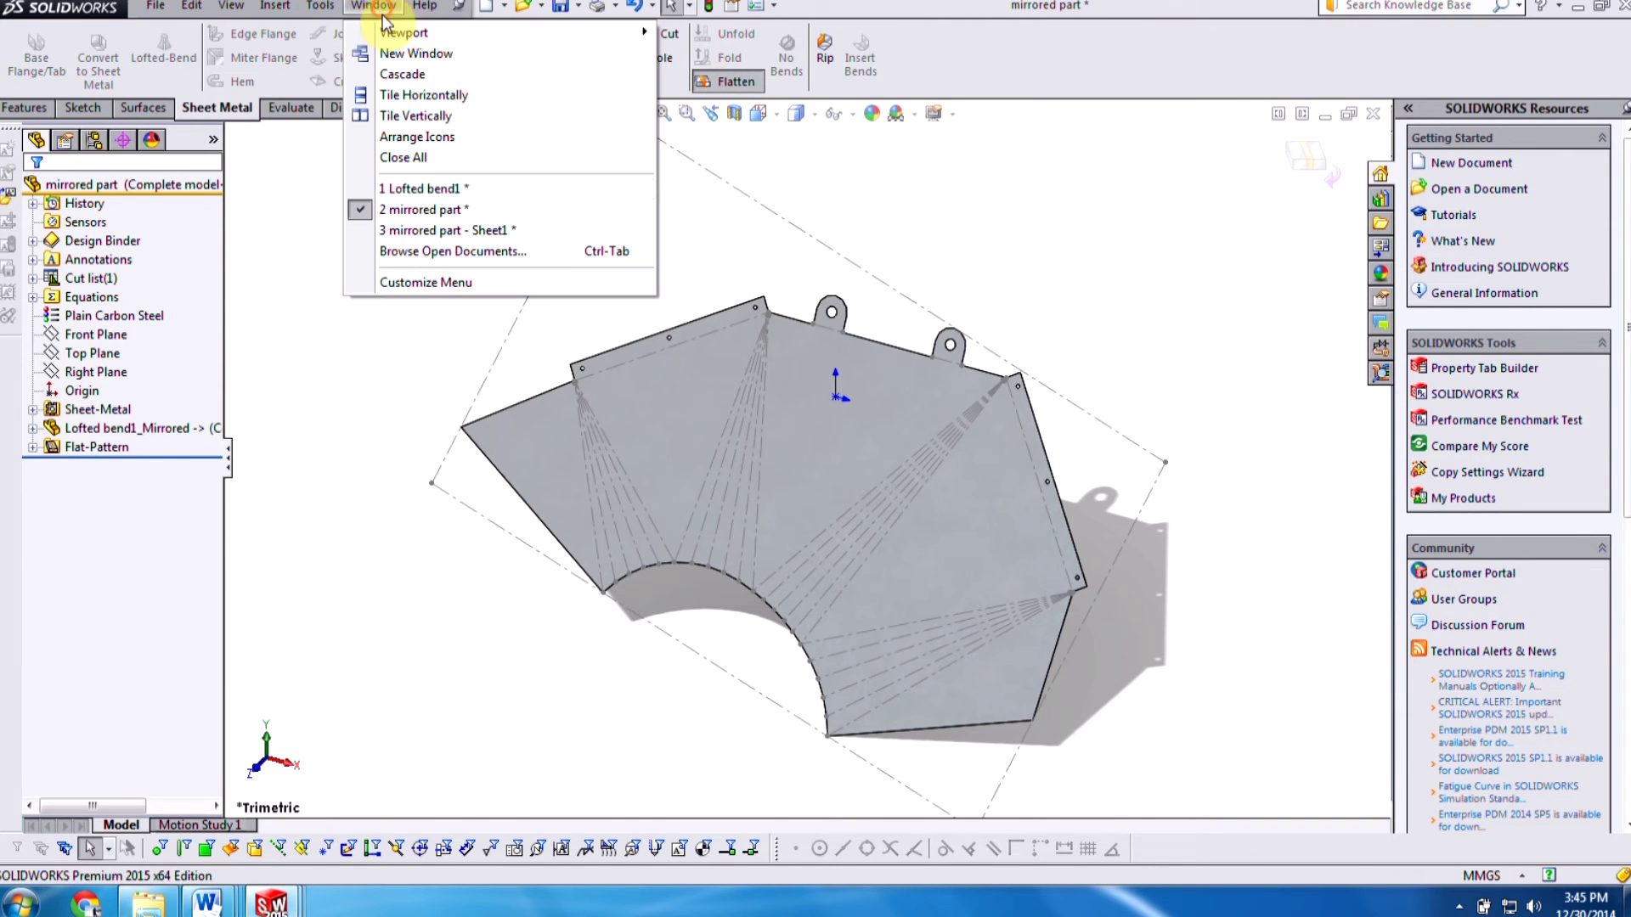
left_click(436, 230)
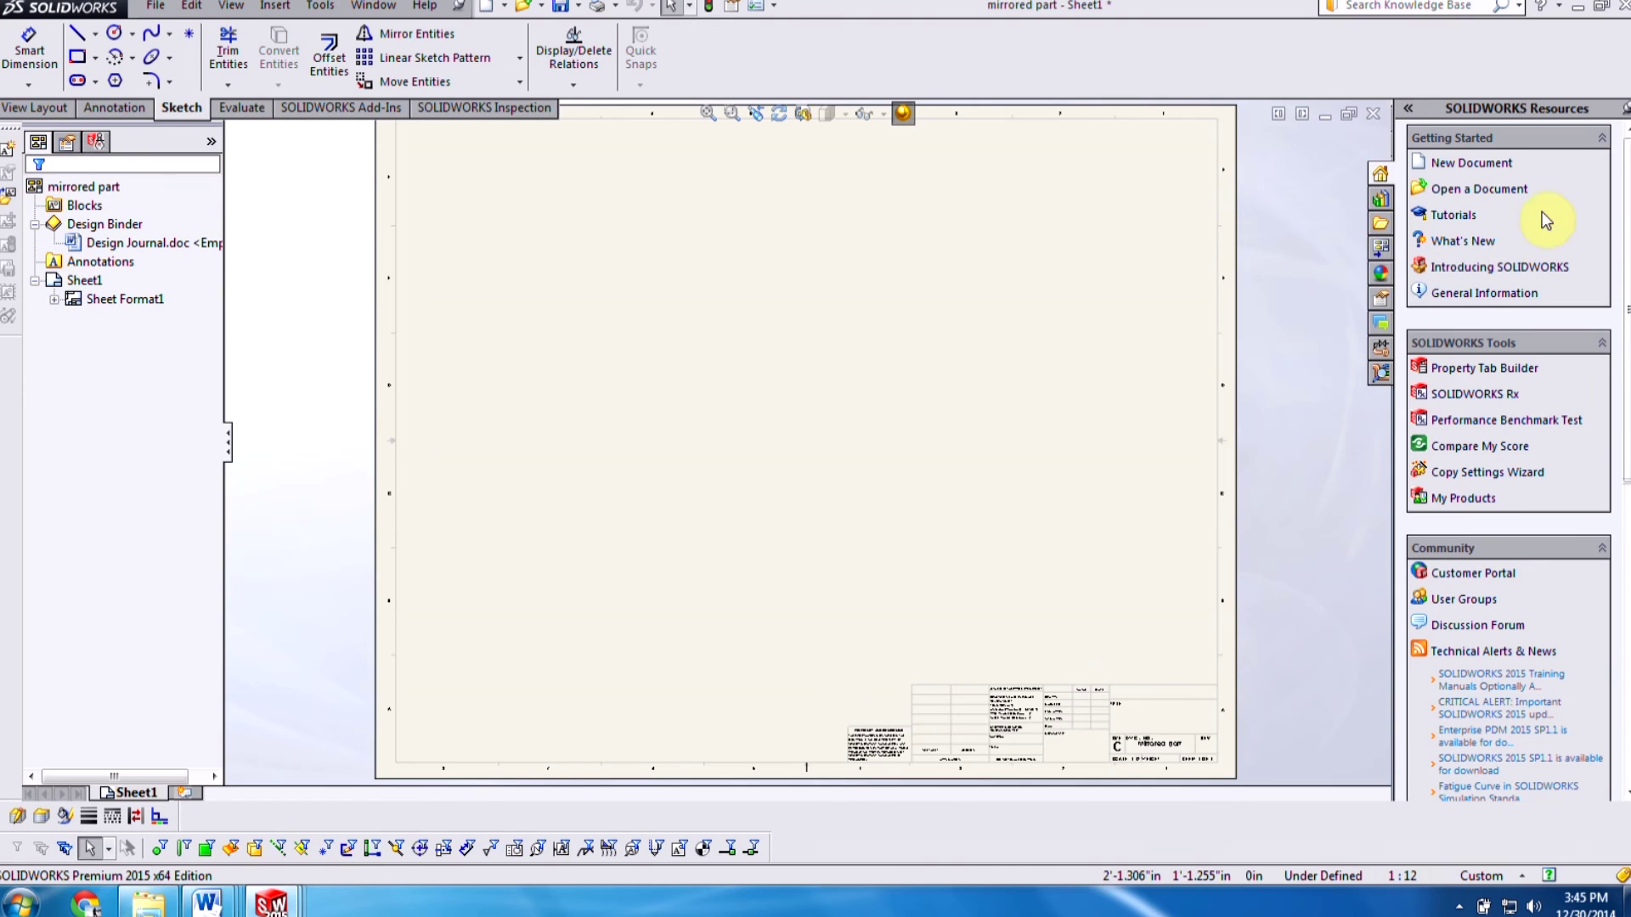
left_click(1378, 249)
left_click(1577, 134)
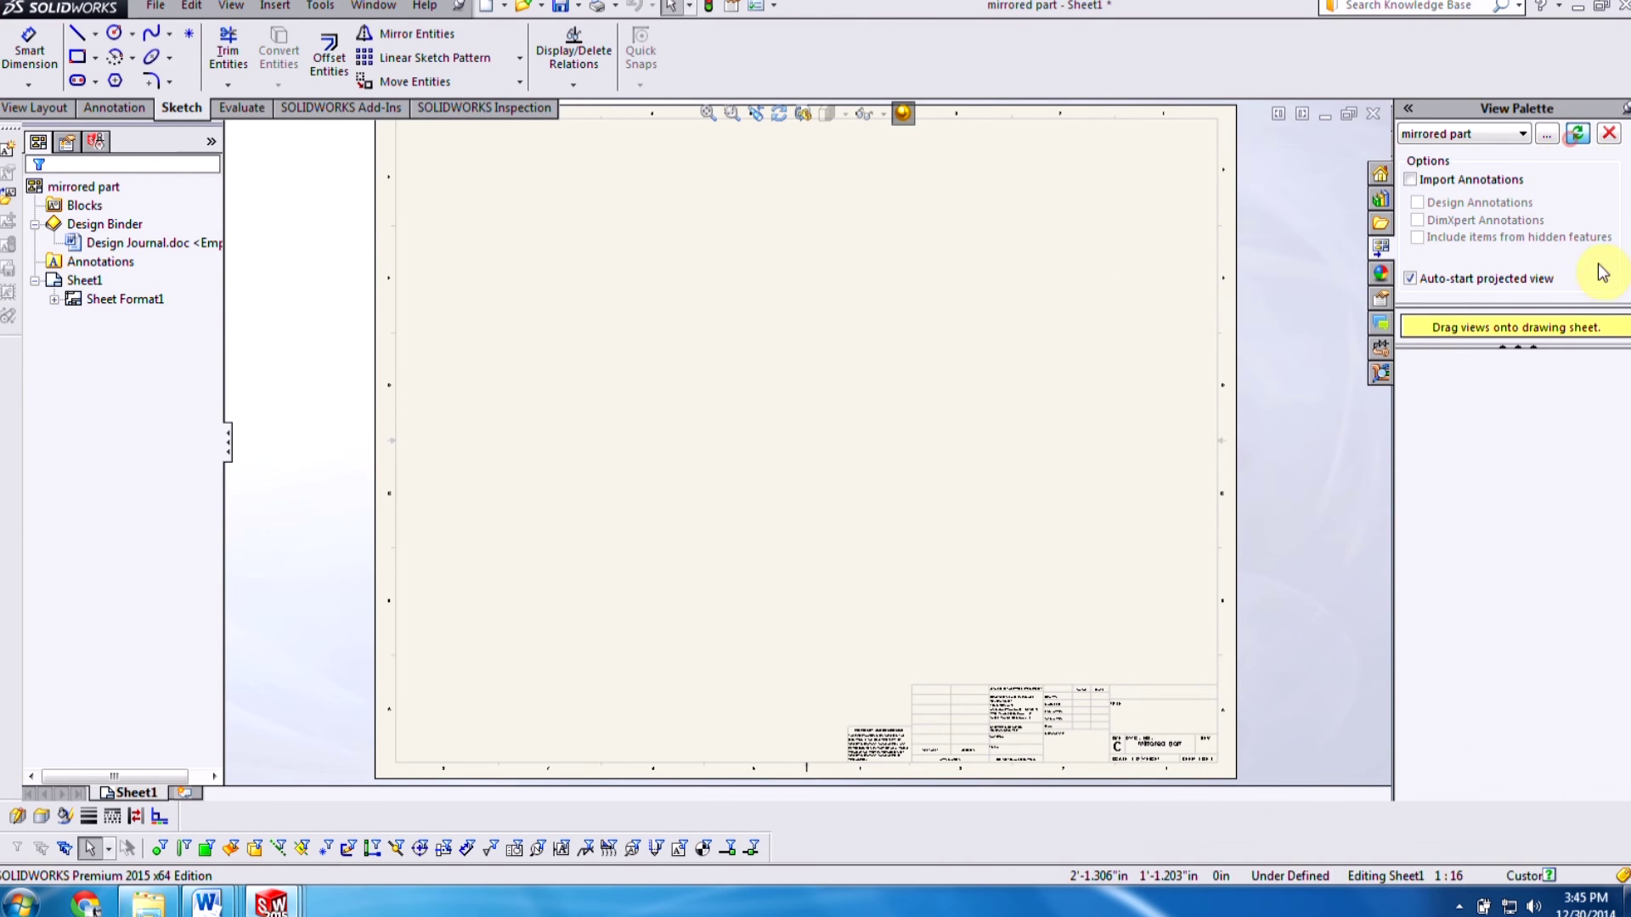
scroll(1538, 693, "down", 3)
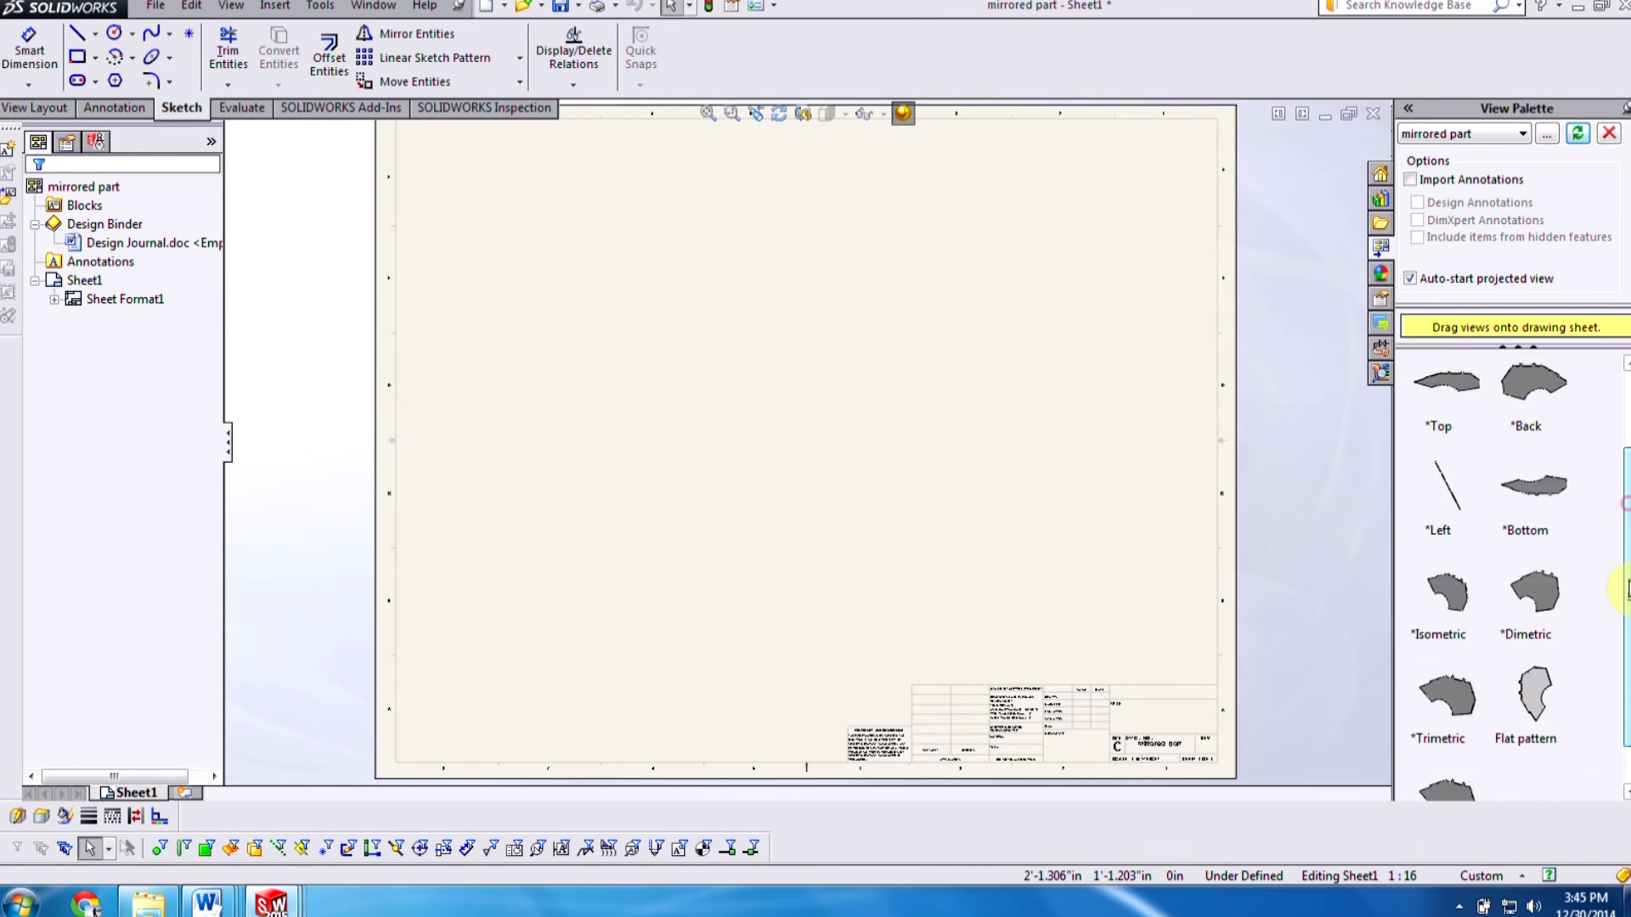
Step: Place the Flat pattern view from the View Palette onto the sheet
left_click_drag(1532, 636, 686, 379)
scroll(807, 298, "down", 4)
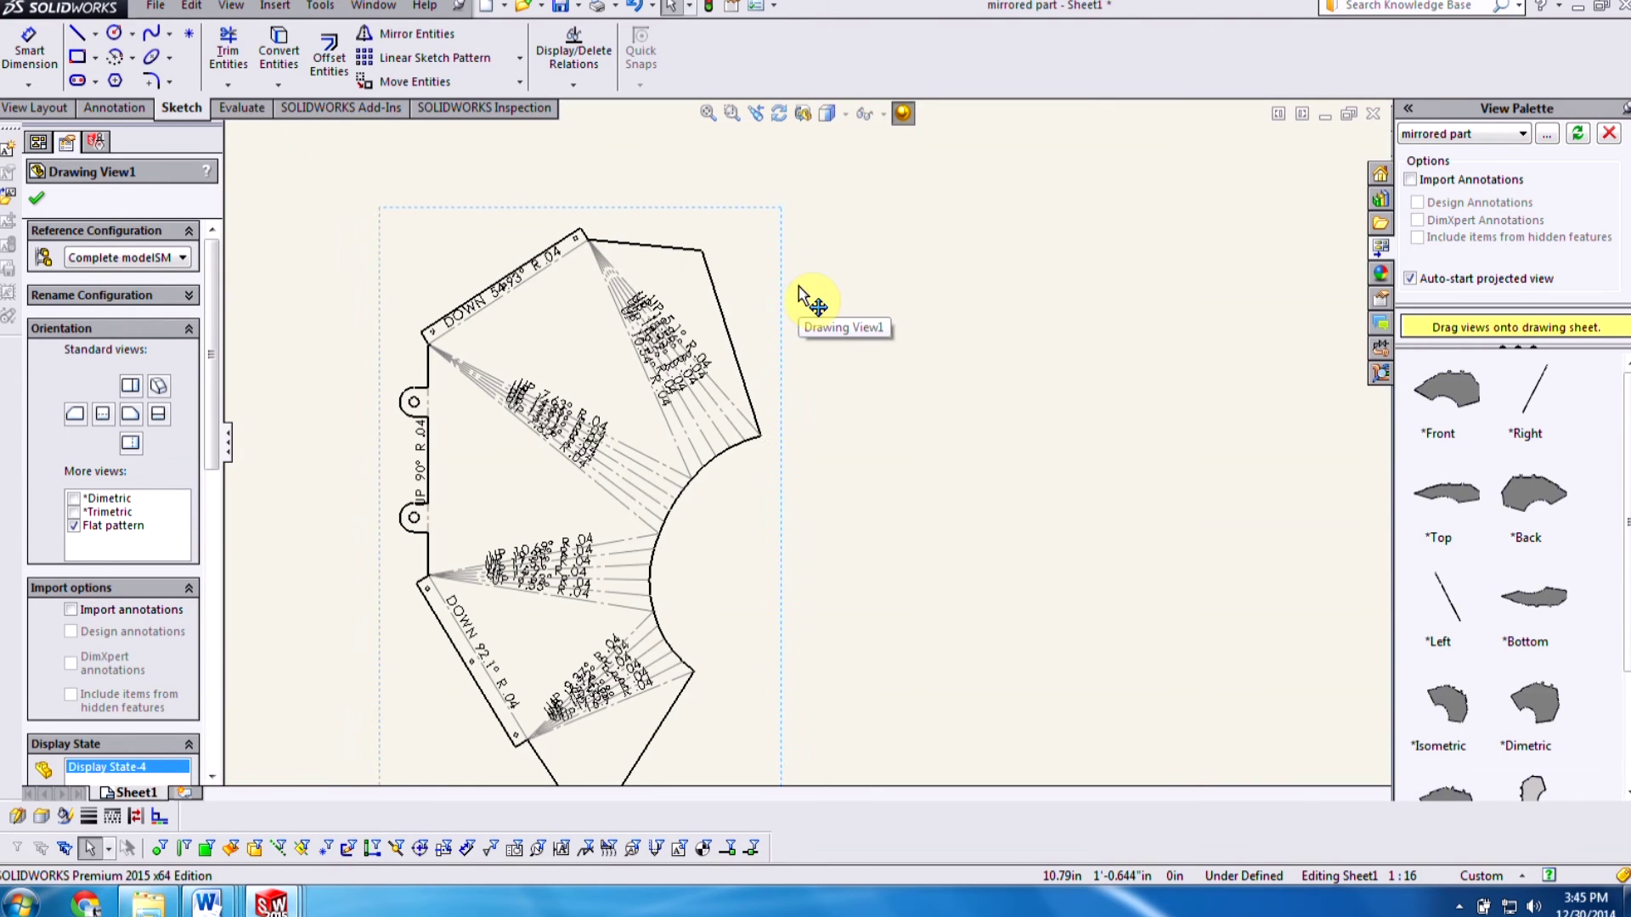
left_click(35, 198)
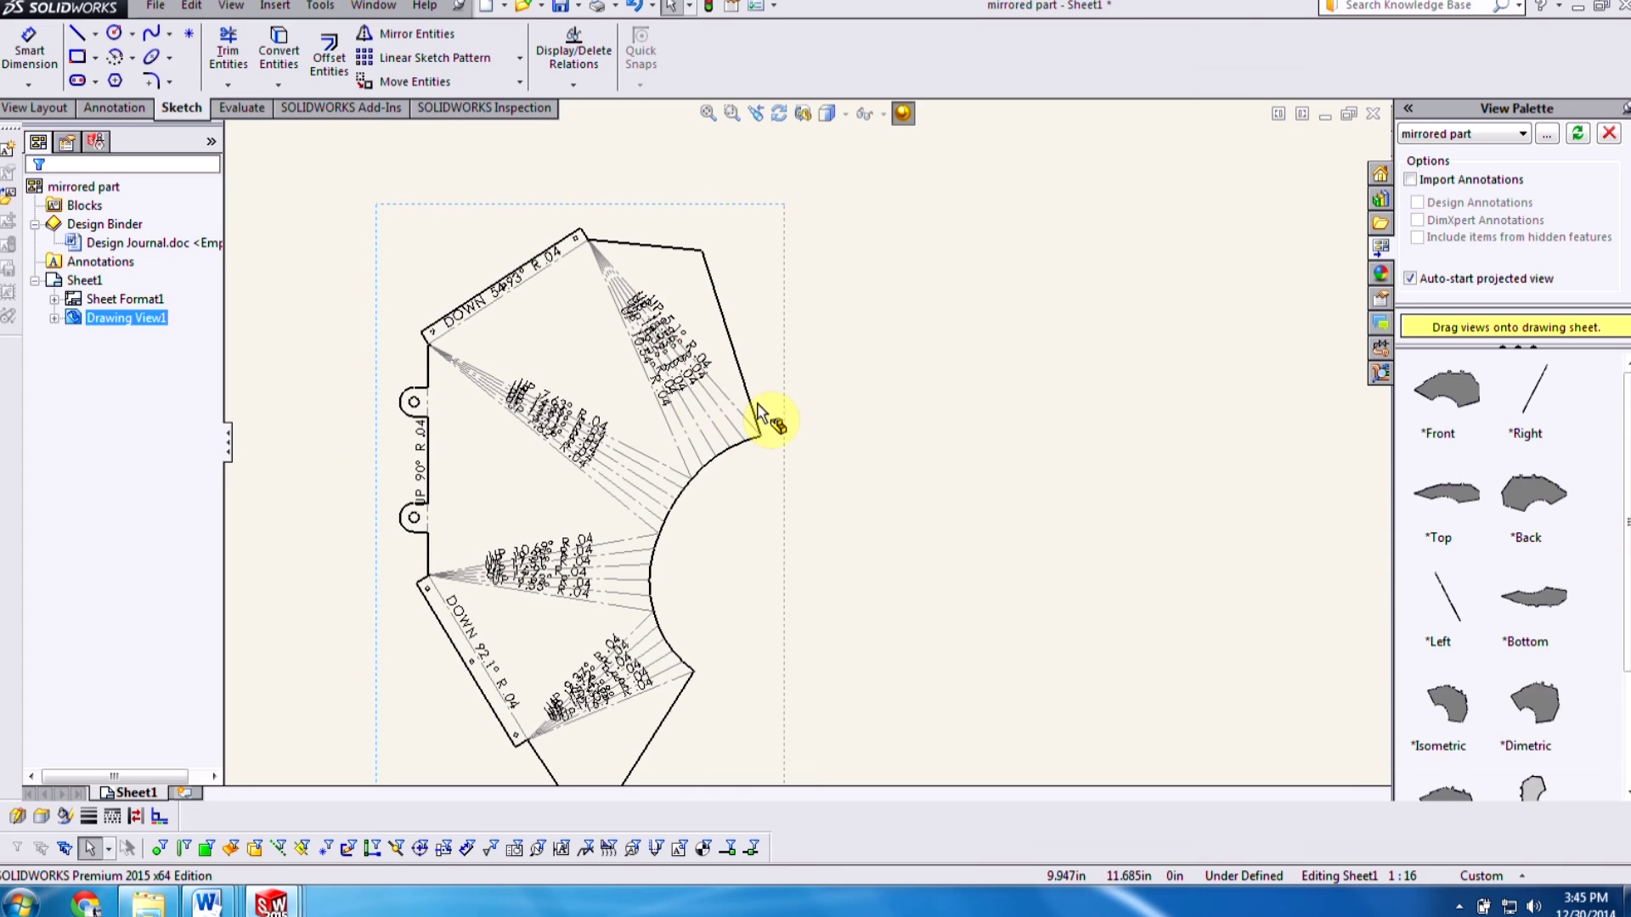
Step: Add a bend table for the flat pattern and place it to the view's right
right_click(773, 363)
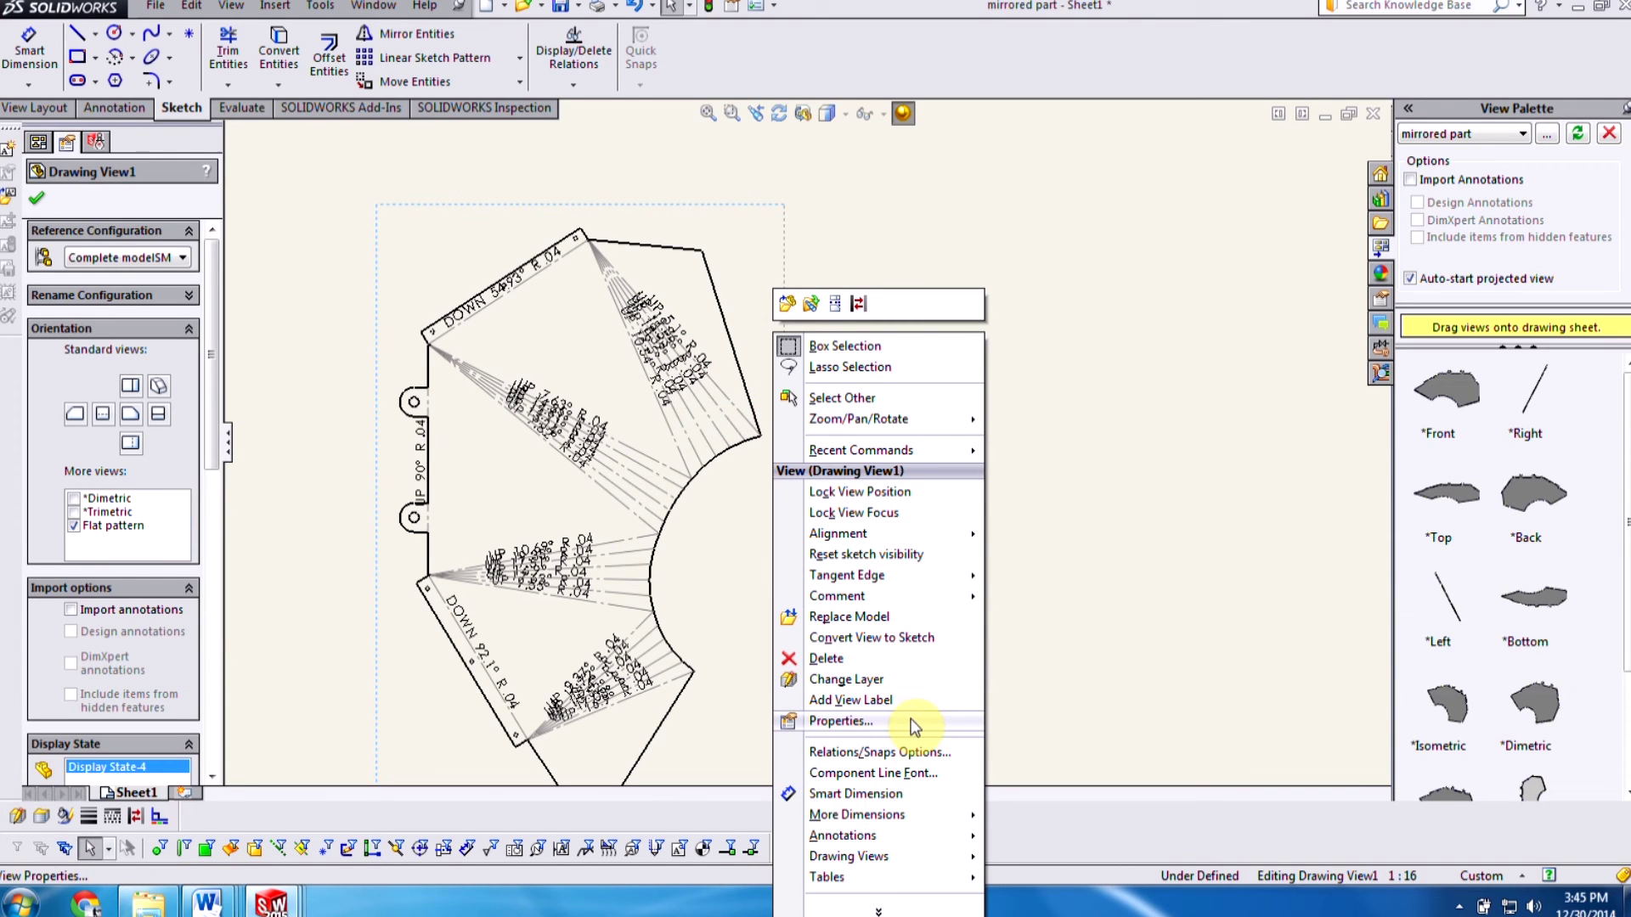
mouse_move(894, 878)
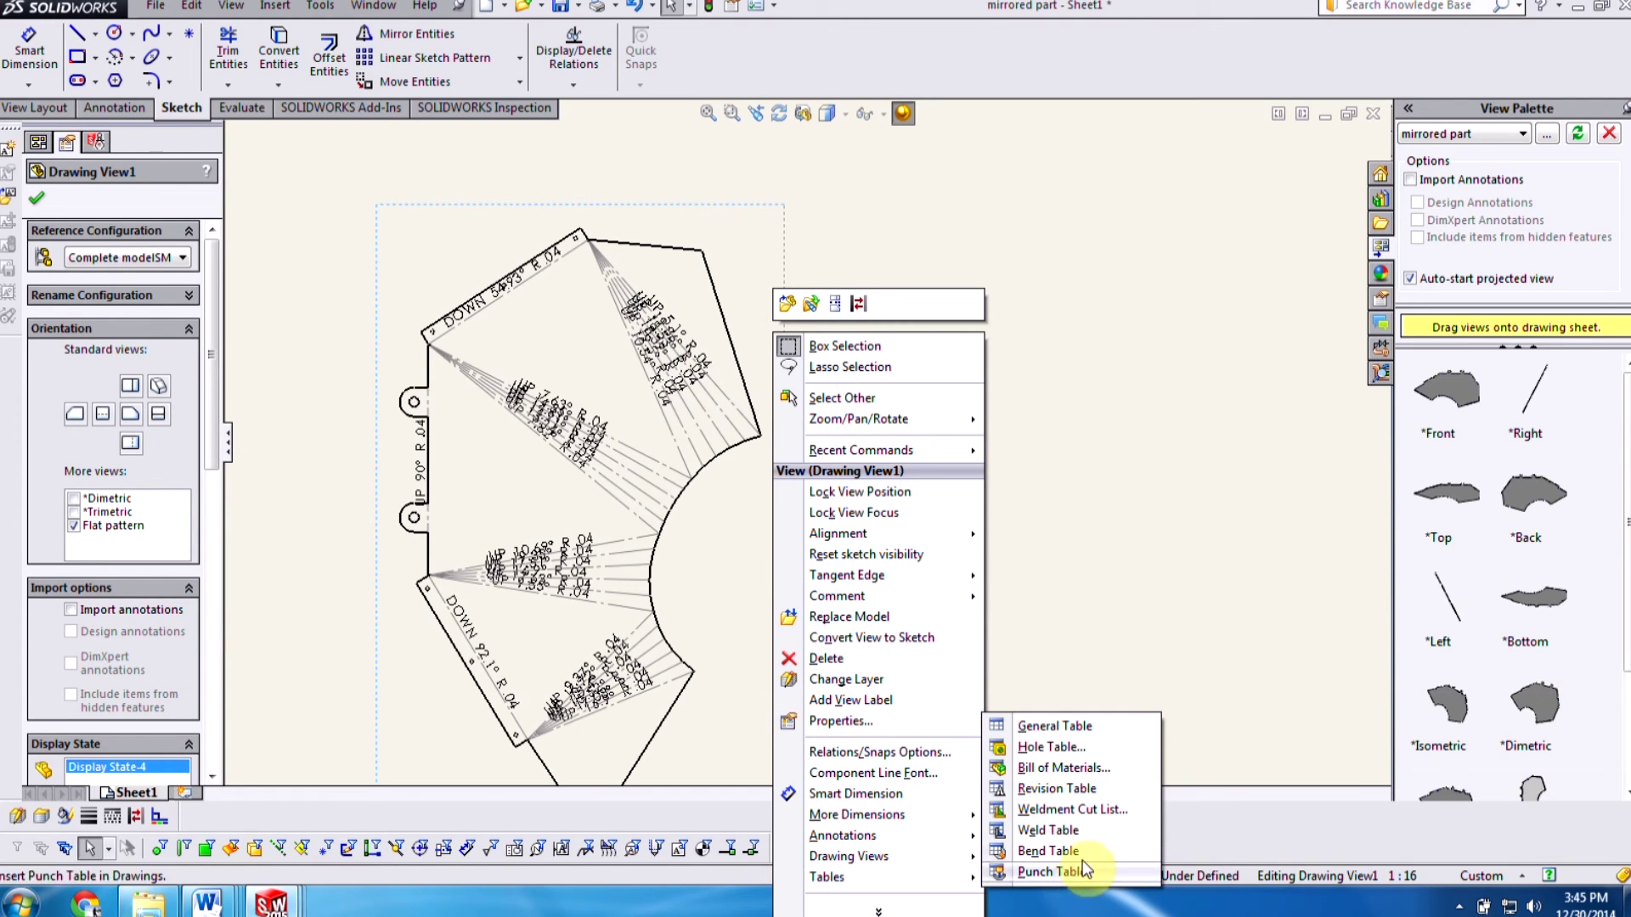
left_click(1075, 850)
left_click(35, 198)
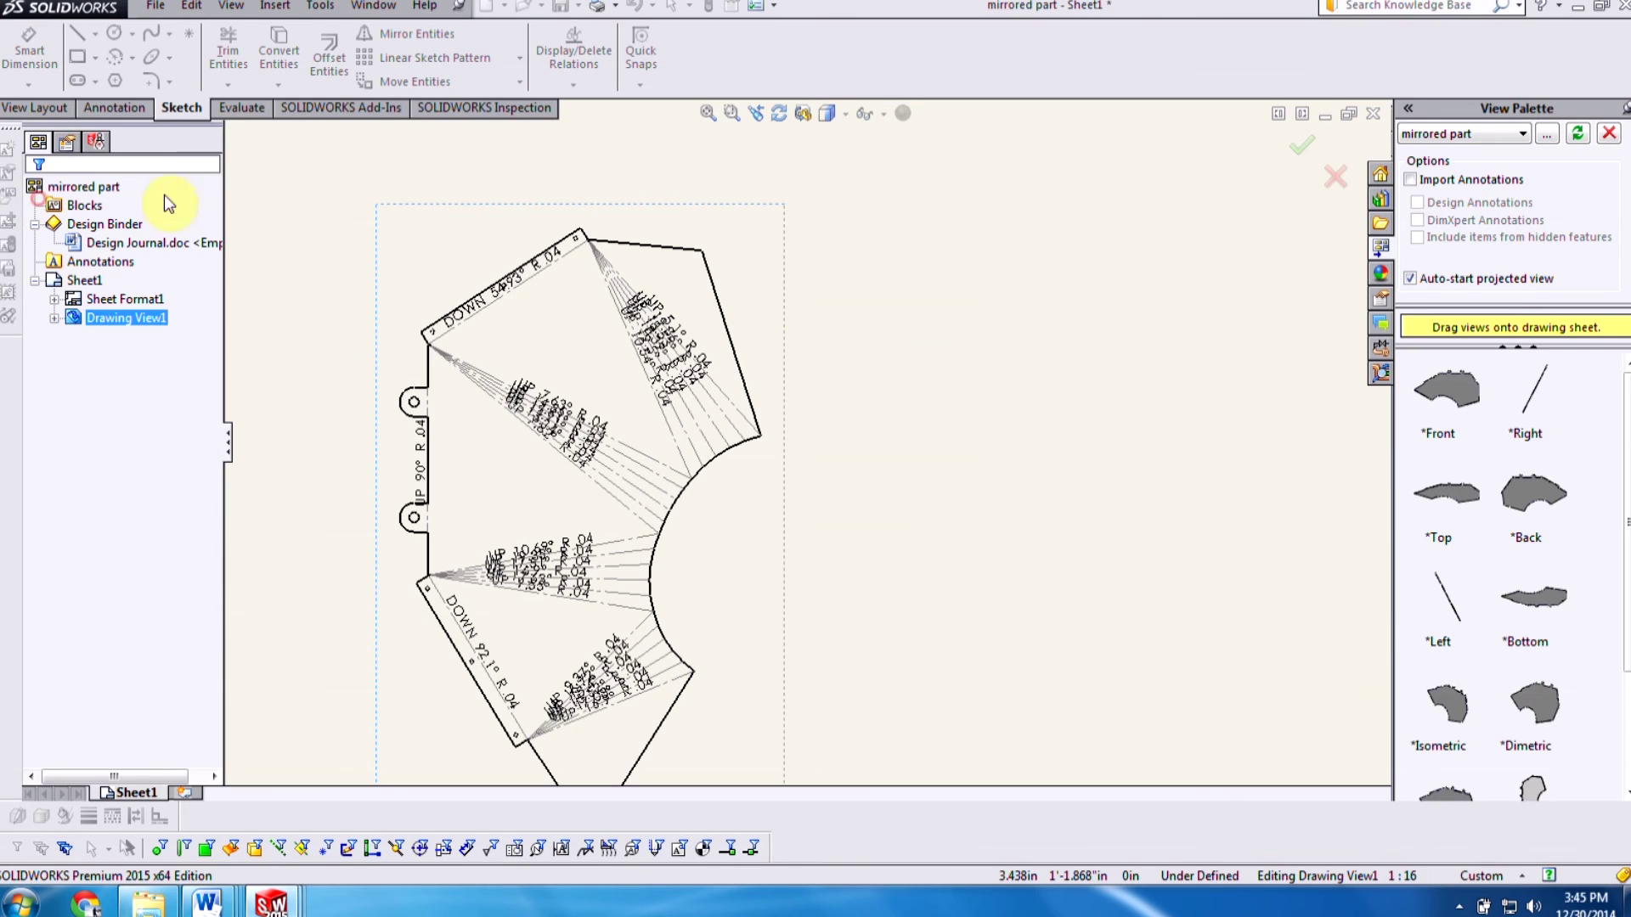
left_click(832, 180)
left_click(783, 161)
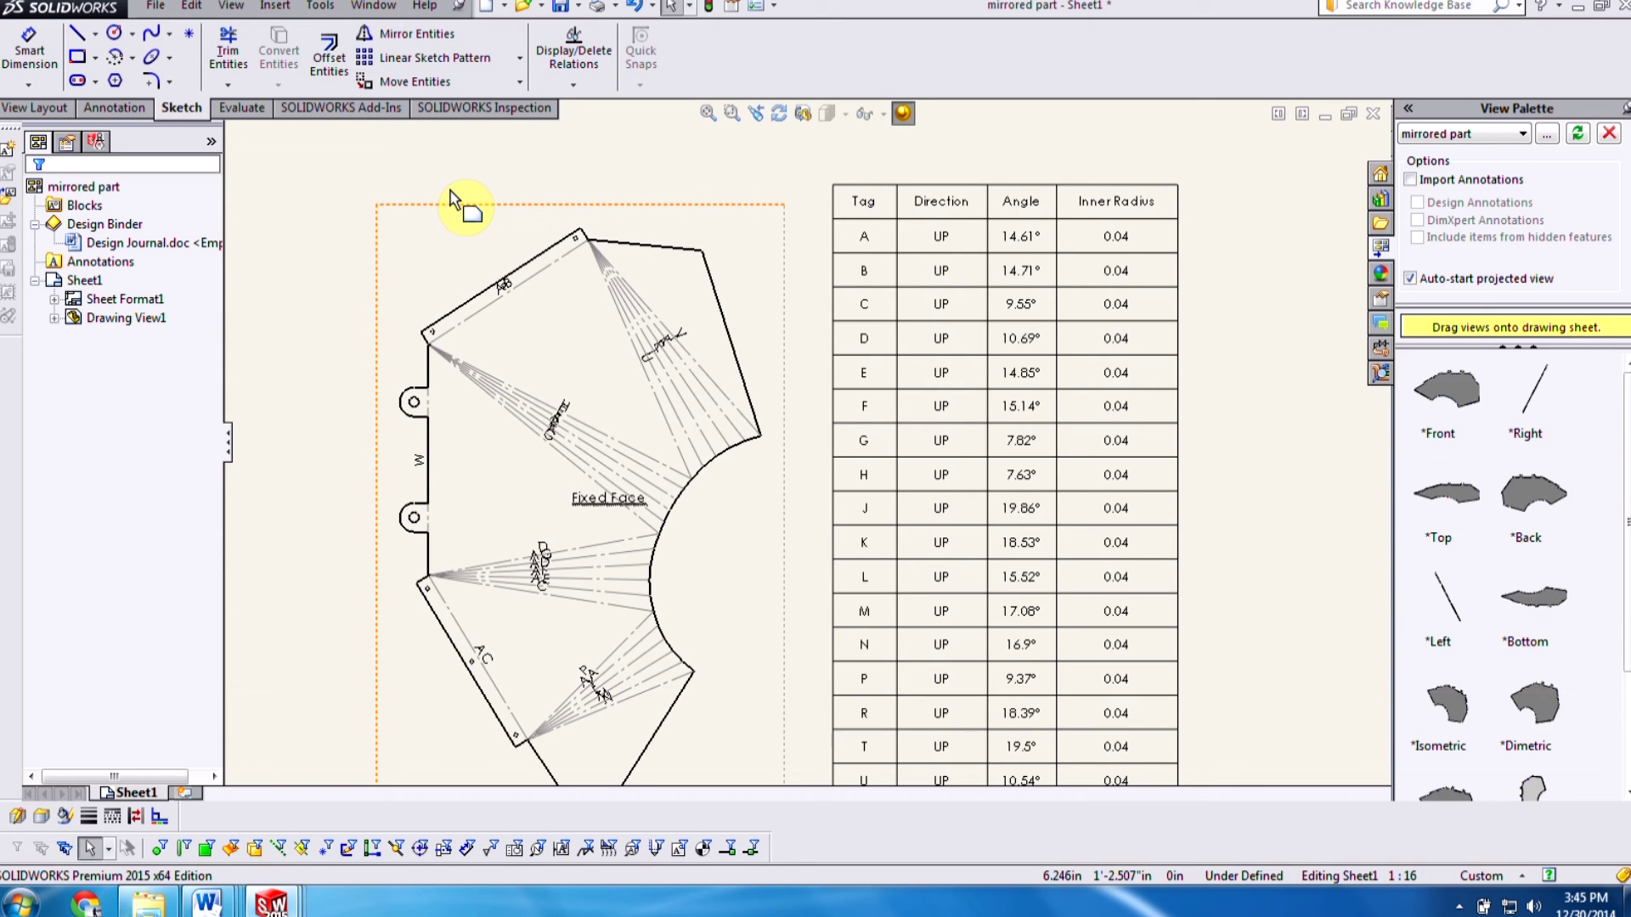
Step: Switch back to the '2 mirrored part' model window showing the flat pattern with bend notes
left_click(374, 5)
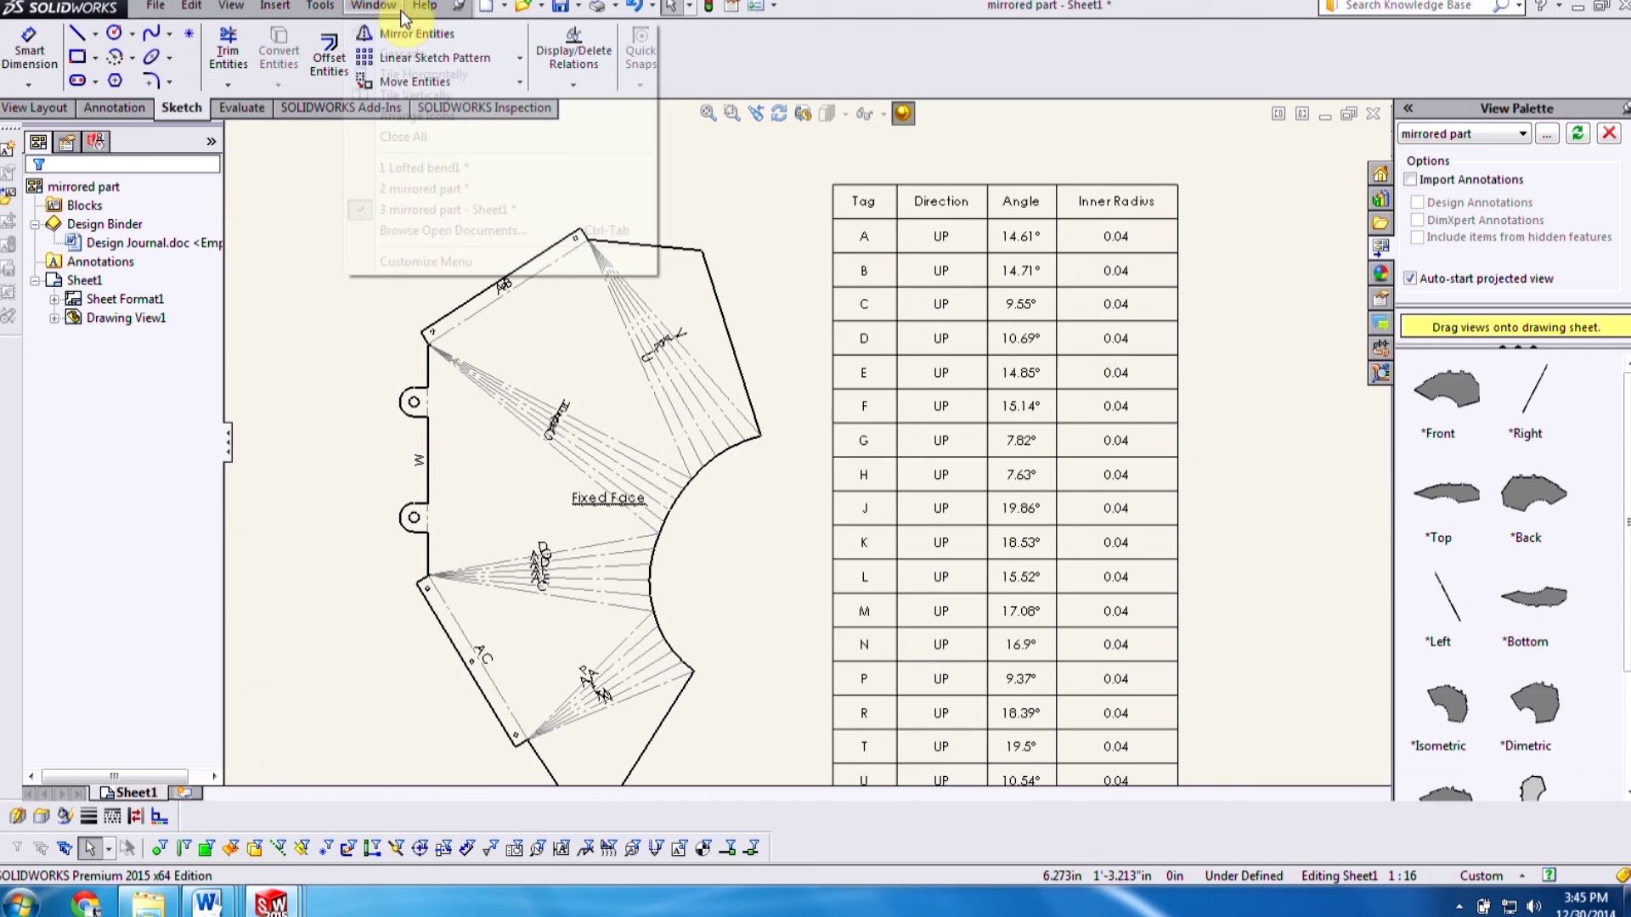
left_click(419, 190)
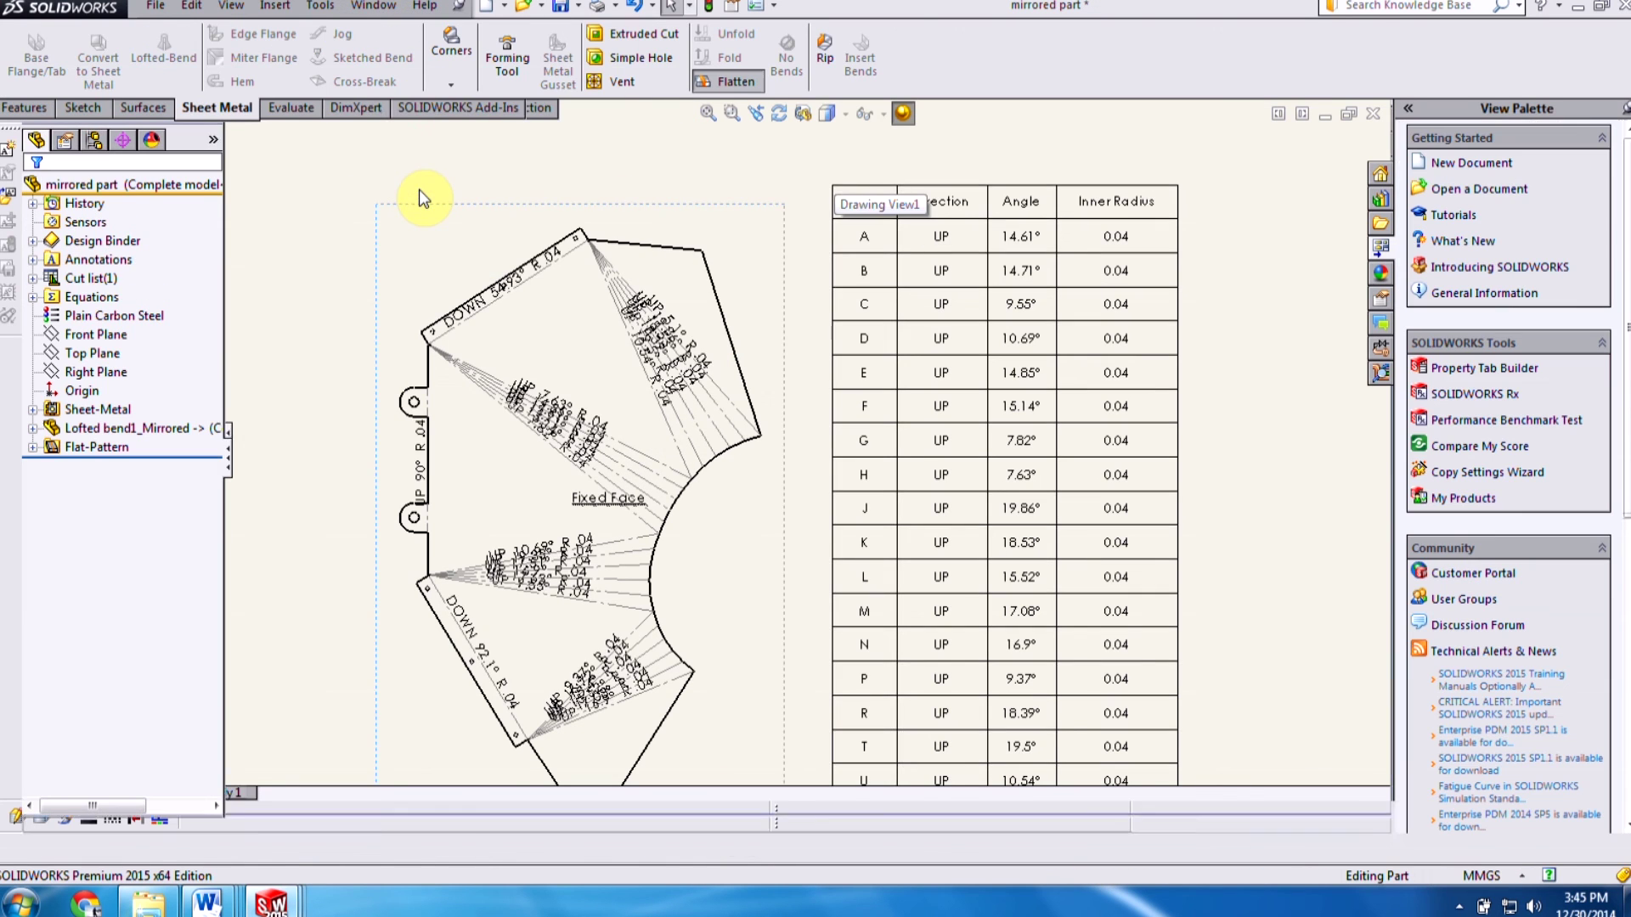